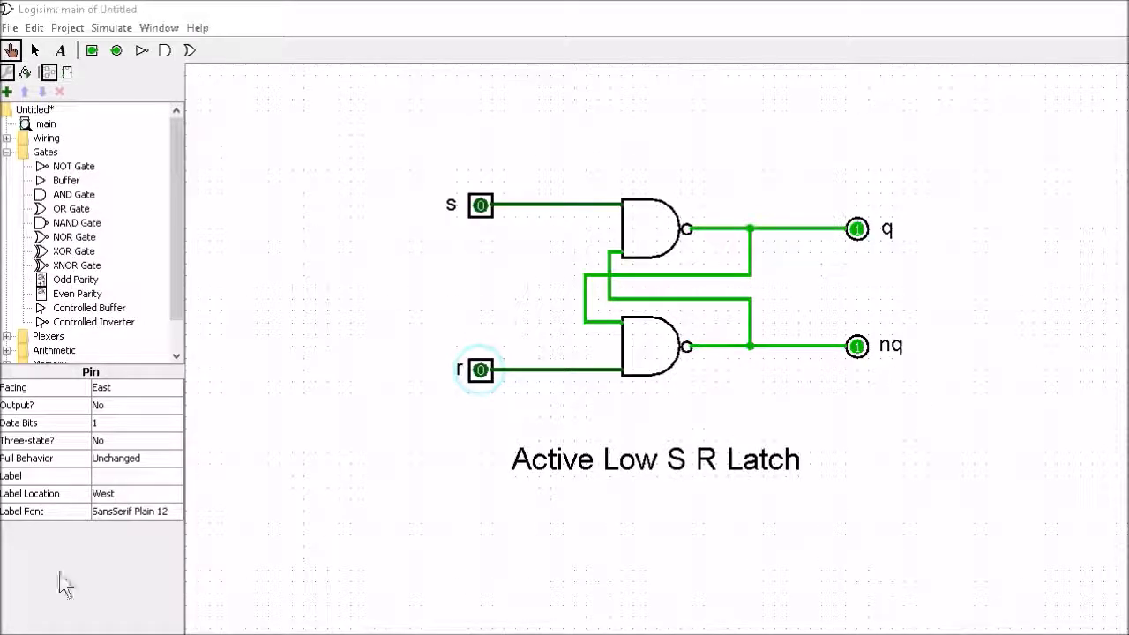
Test the active-low latch by switching s and r through their input combinations, finishing with both at 1.
click(477, 208)
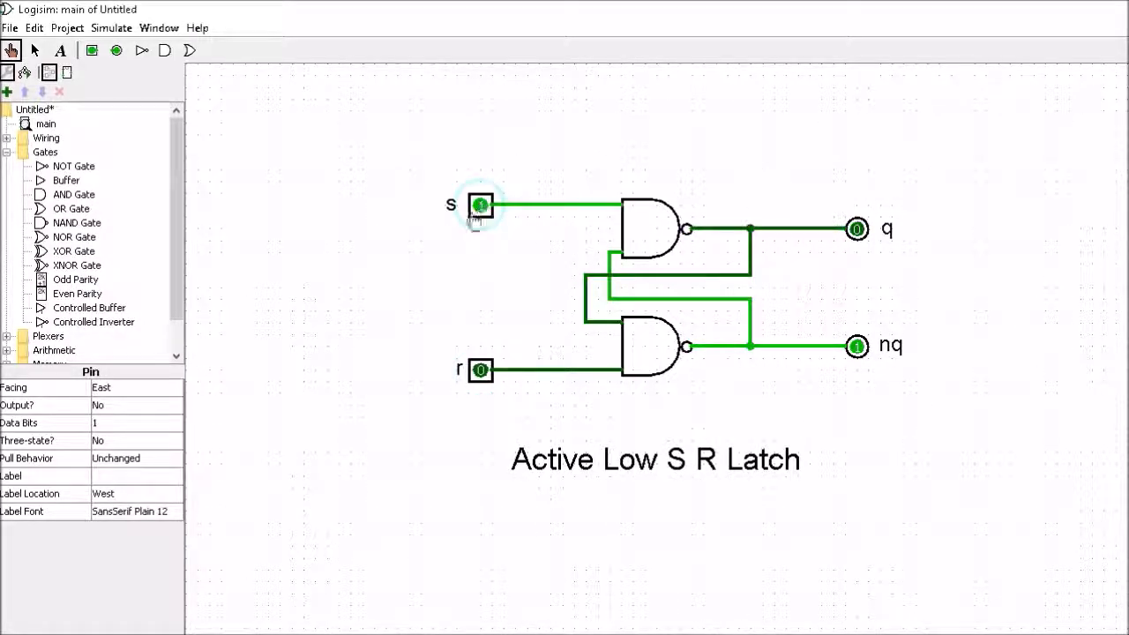
click(481, 372)
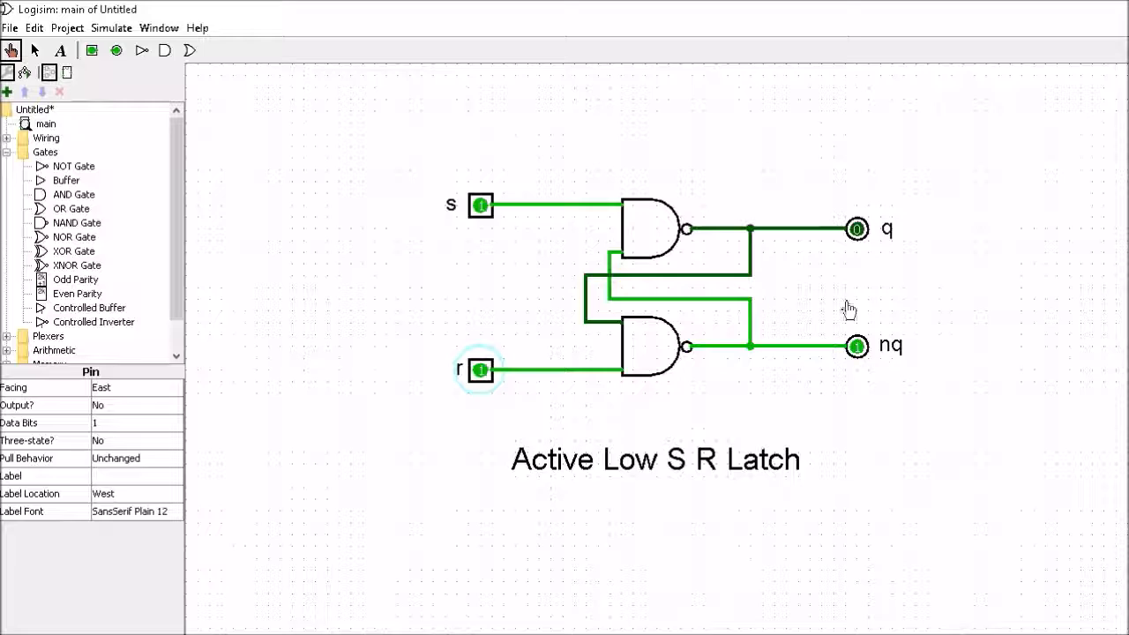
click(479, 205)
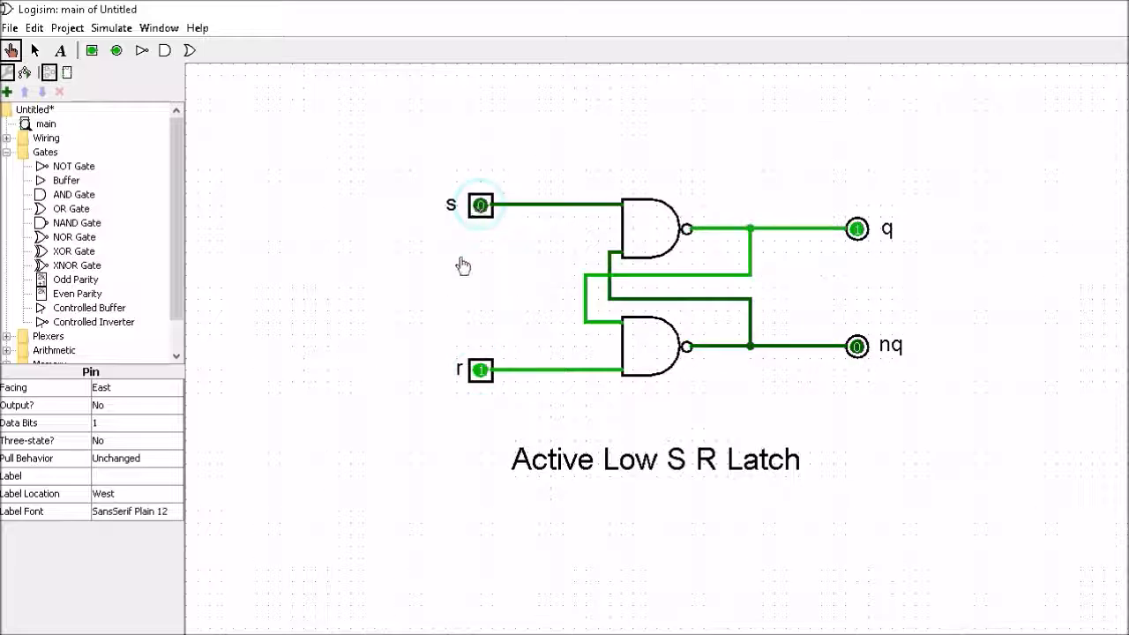
click(480, 372)
click(480, 206)
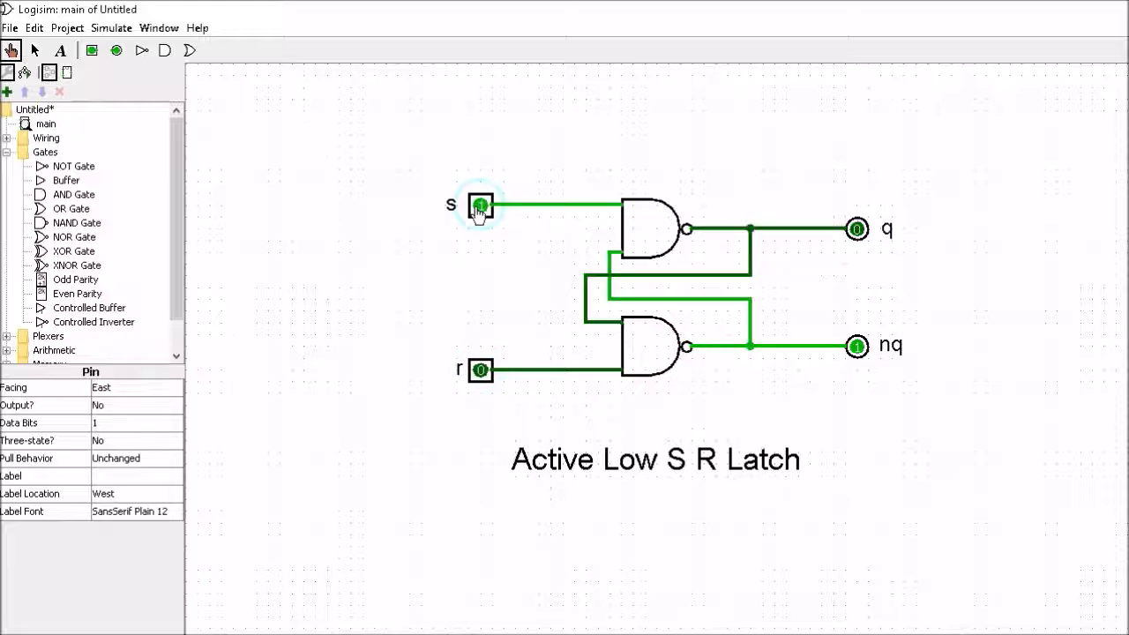
click(479, 206)
click(480, 370)
click(479, 206)
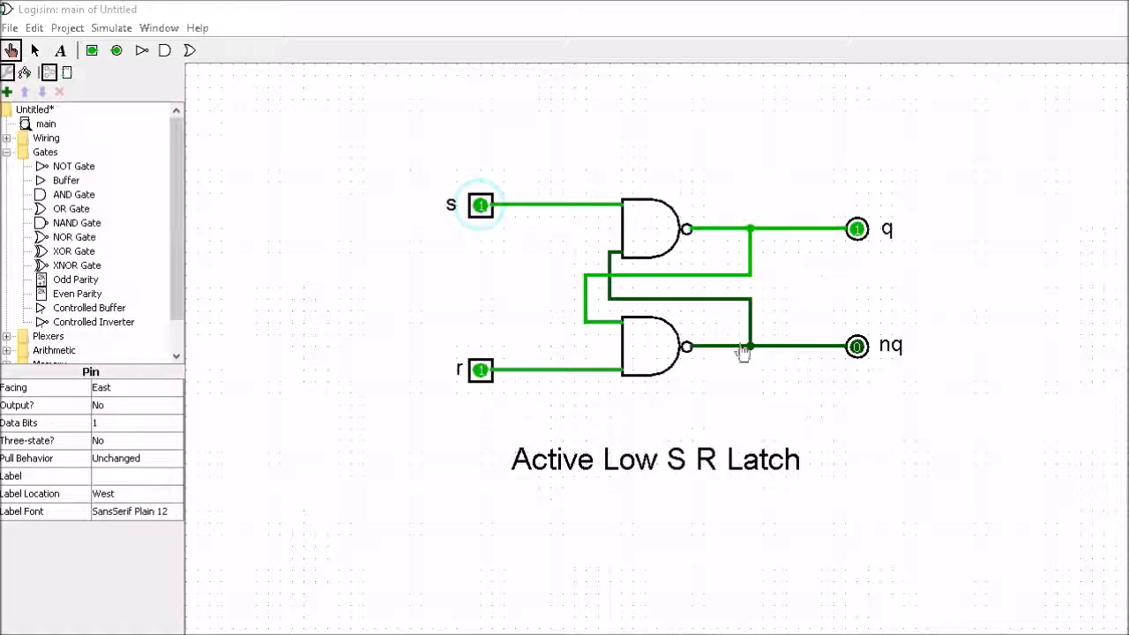
Toggle s repeatedly between 0 and 1 with r held at 1, finishing with s at 1.
click(480, 209)
click(479, 208)
click(480, 208)
click(479, 208)
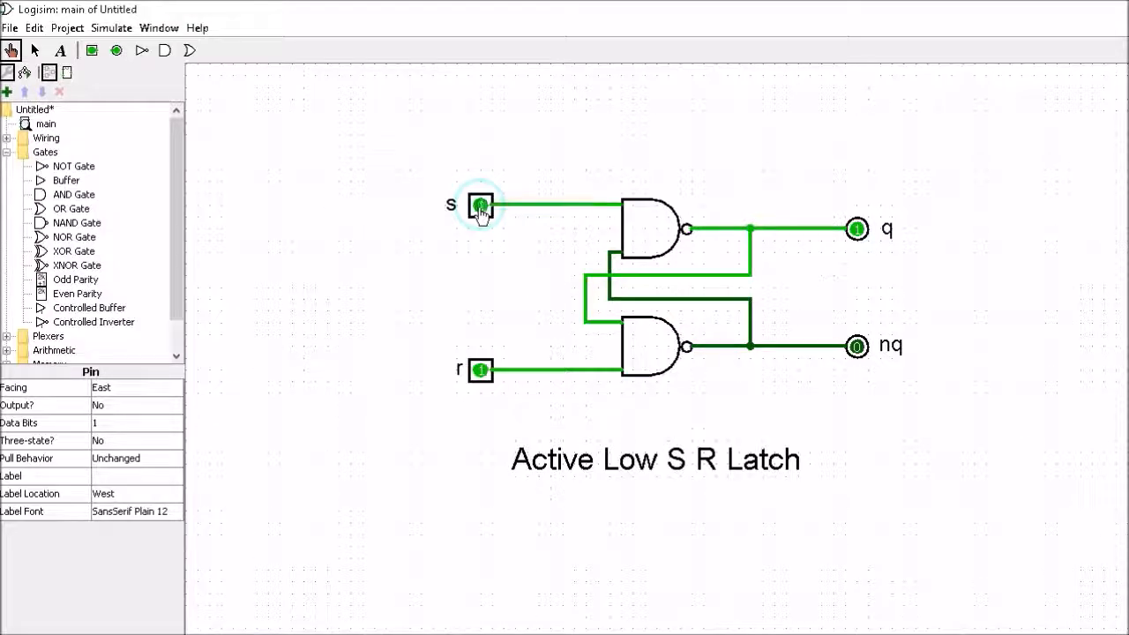
click(480, 208)
click(480, 208)
click(480, 208)
click(479, 208)
Alternately pulse r and s to 0 and back to 1, starting and ending with r.
click(480, 371)
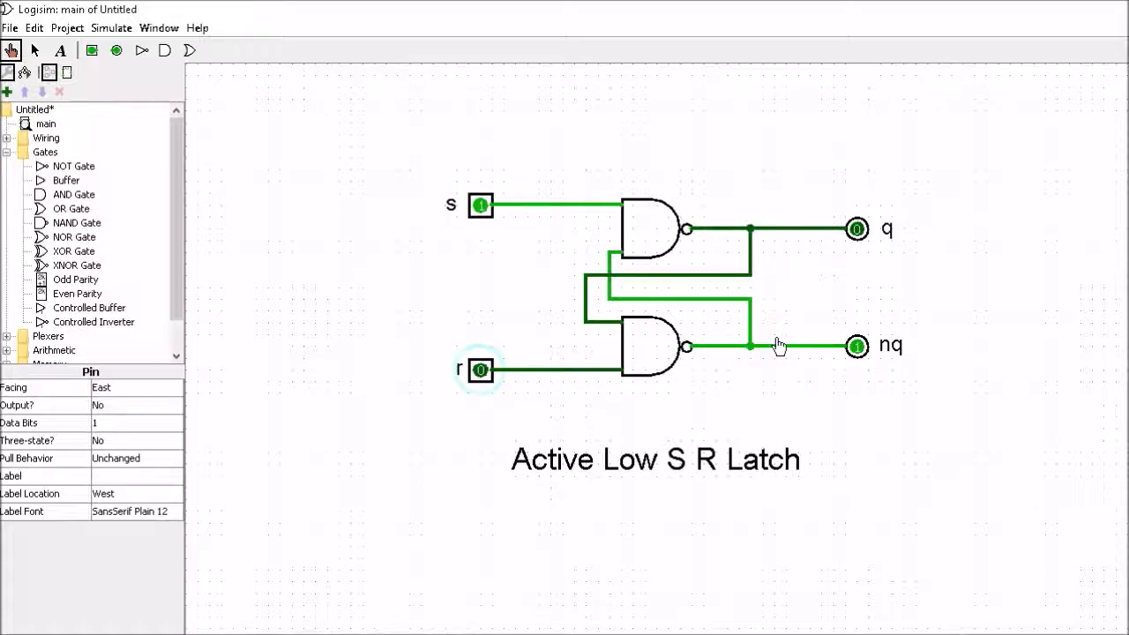
click(481, 371)
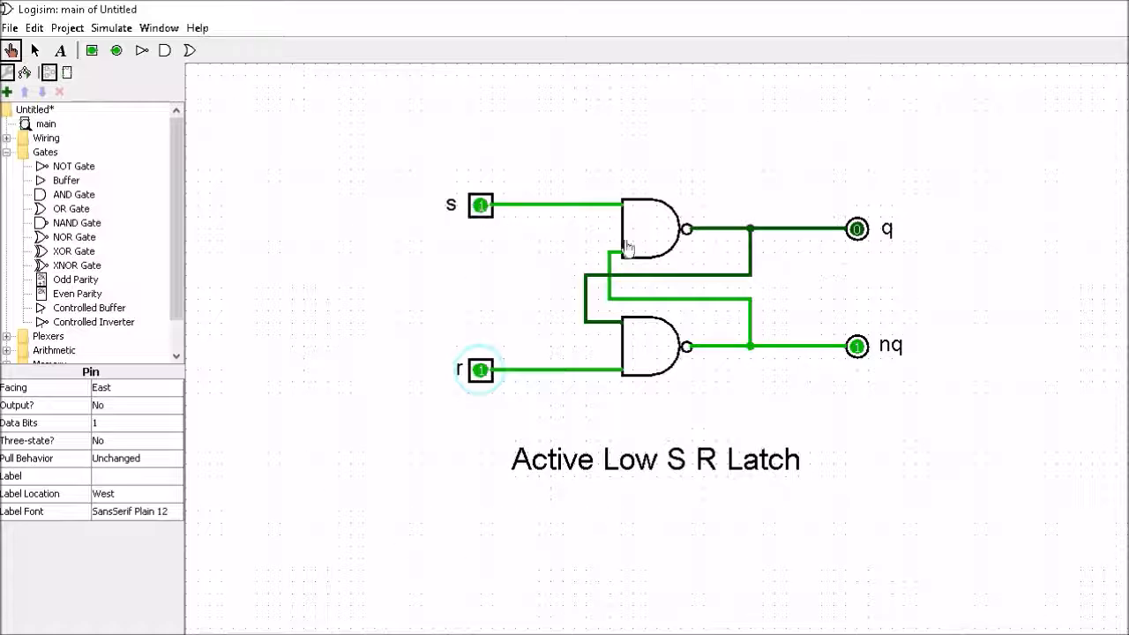
click(481, 208)
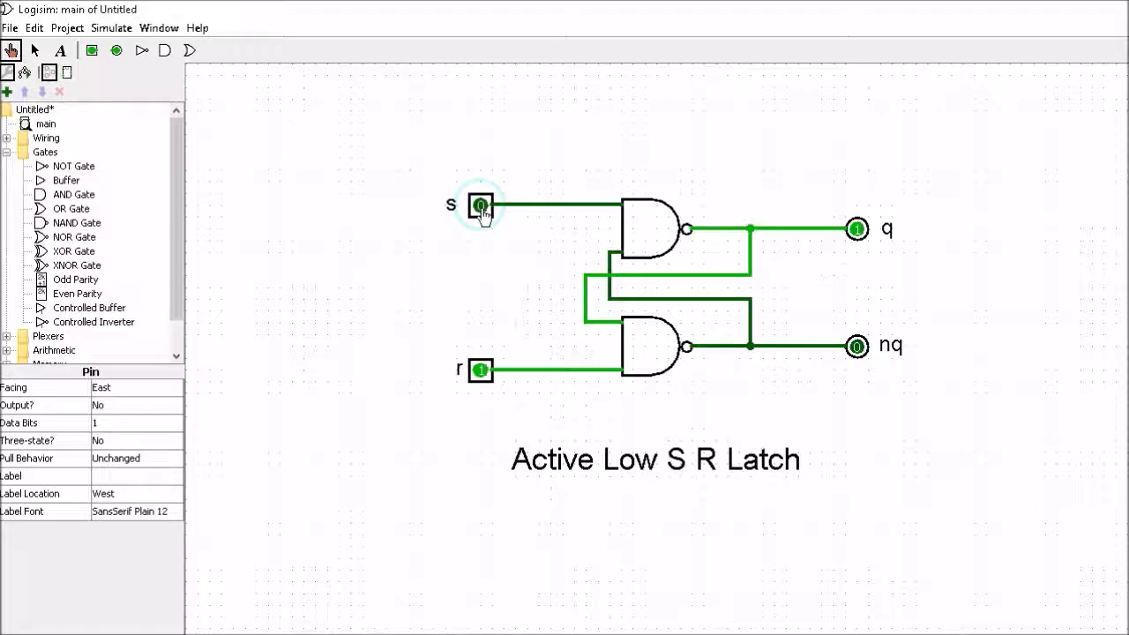
click(481, 206)
click(480, 370)
click(481, 371)
click(480, 206)
click(480, 206)
click(481, 371)
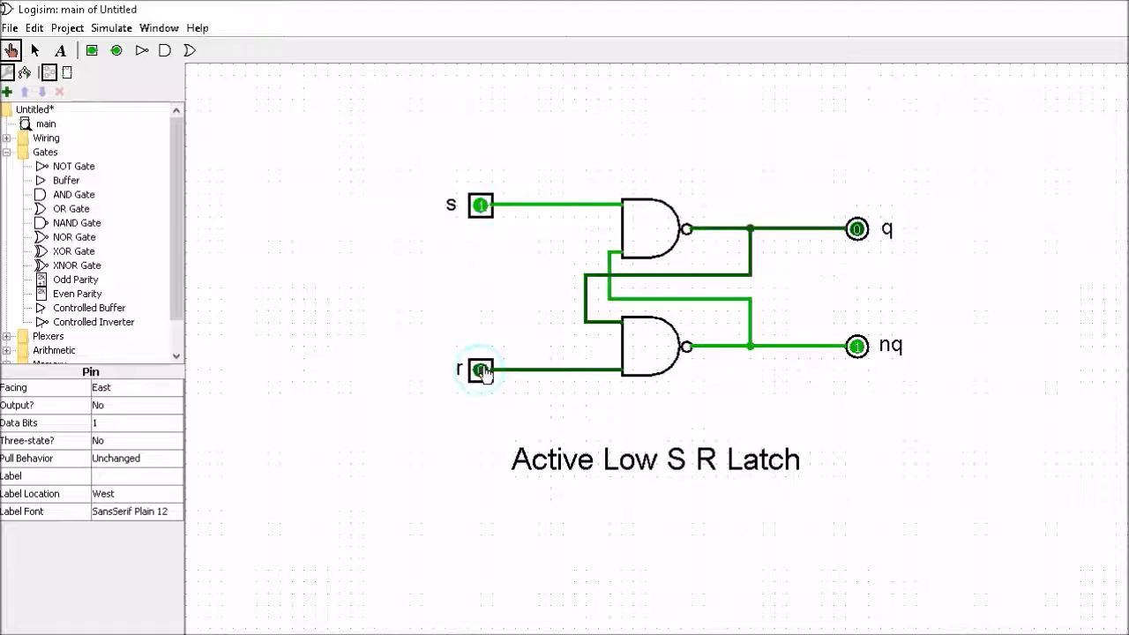
click(481, 371)
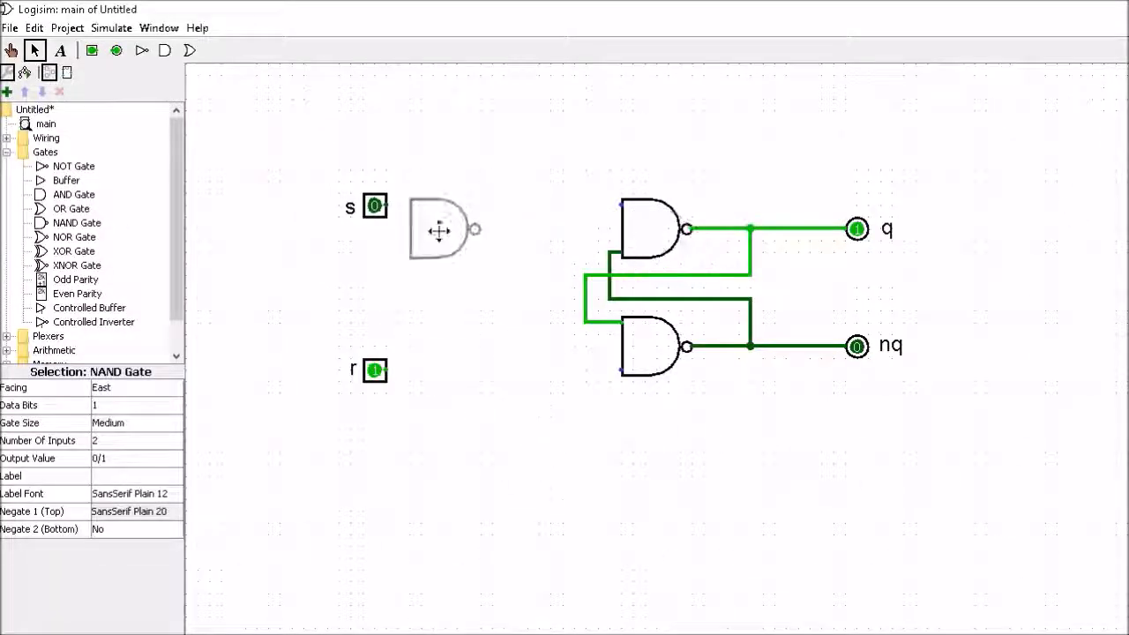
Place two NAND gates ahead of the latch and wire their outputs to the latch gates' outer inputs.
click(460, 205)
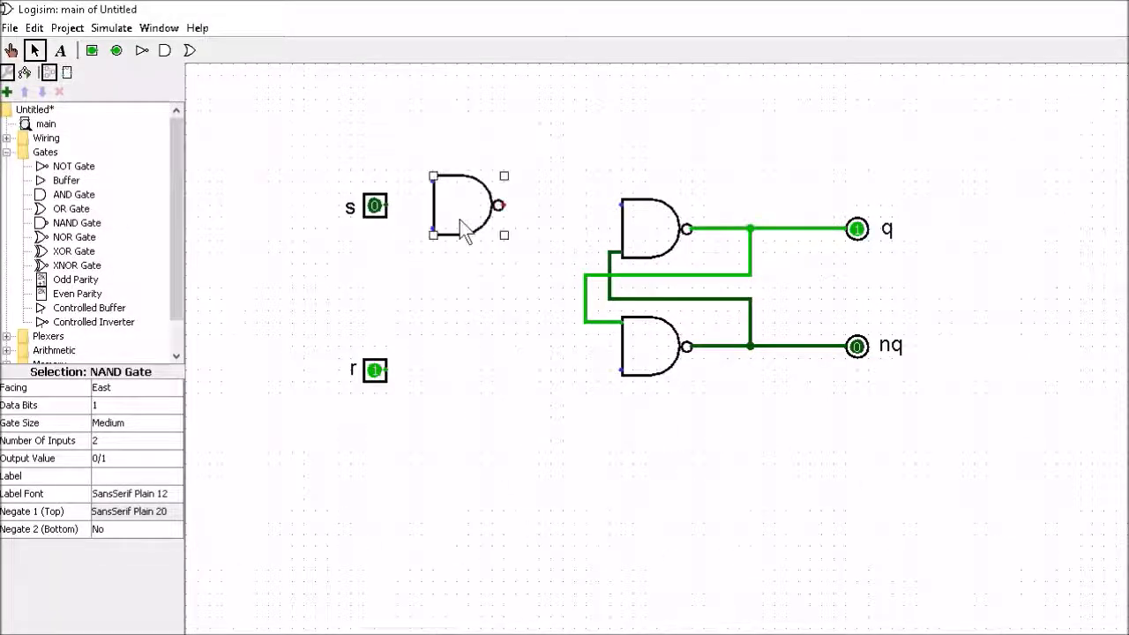
drag(460, 382, 471, 370)
drag(504, 205, 622, 205)
drag(504, 370, 622, 371)
Move the s and r pins with their labels farther outward and wire them to the new NAND gates' outer inputs.
drag(374, 371, 340, 393)
drag(353, 370, 318, 393)
drag(334, 180, 395, 235)
drag(374, 206, 339, 230)
mouse_move(351, 229)
mouse_down()
mouse_move(372, 234)
mouse_move(351, 240)
mouse_up()
mouse_move(339, 230)
mouse_down()
mouse_move(340, 183)
mouse_move(360, 198)
mouse_move(351, 182)
mouse_up()
drag(351, 182, 433, 182)
drag(351, 394, 433, 394)
Wire the new NAND gates' inner inputs together and attach a new input pin through a branch wire.
mouse_move(433, 346)
mouse_down()
mouse_move(386, 347)
mouse_move(433, 229)
mouse_up()
drag(386, 287, 327, 287)
click(92, 51)
click(327, 288)
Label the new input pin "e" and set its label font to SansSerif Plain 20.
click(119, 475)
text(e)
click(131, 512)
click(328, 153)
click(158, 331)
click(292, 309)
Add the caption "Active High with Enable" below the circuit and enlarge its font.
click(60, 50)
click(532, 487)
text(Active High with Enable)
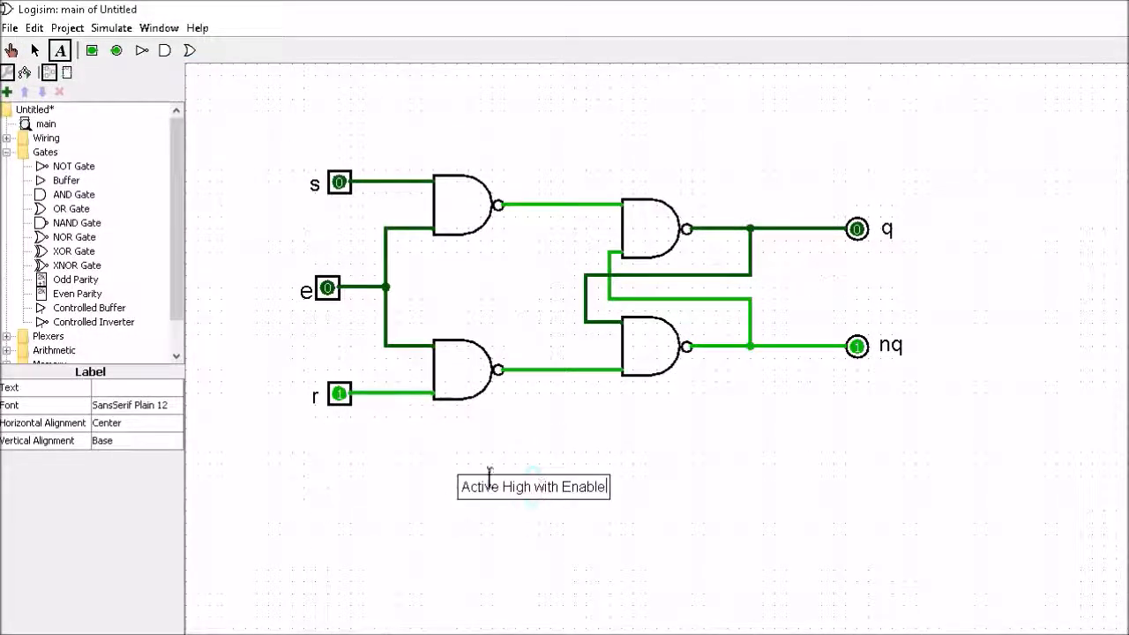
key(BackSpace)
text(e)
click(134, 406)
click(327, 179)
click(162, 333)
click(420, 483)
Select the whole circuit with its caption and shift it slightly to the right.
click(36, 51)
drag(283, 156, 926, 511)
drag(460, 368, 507, 367)
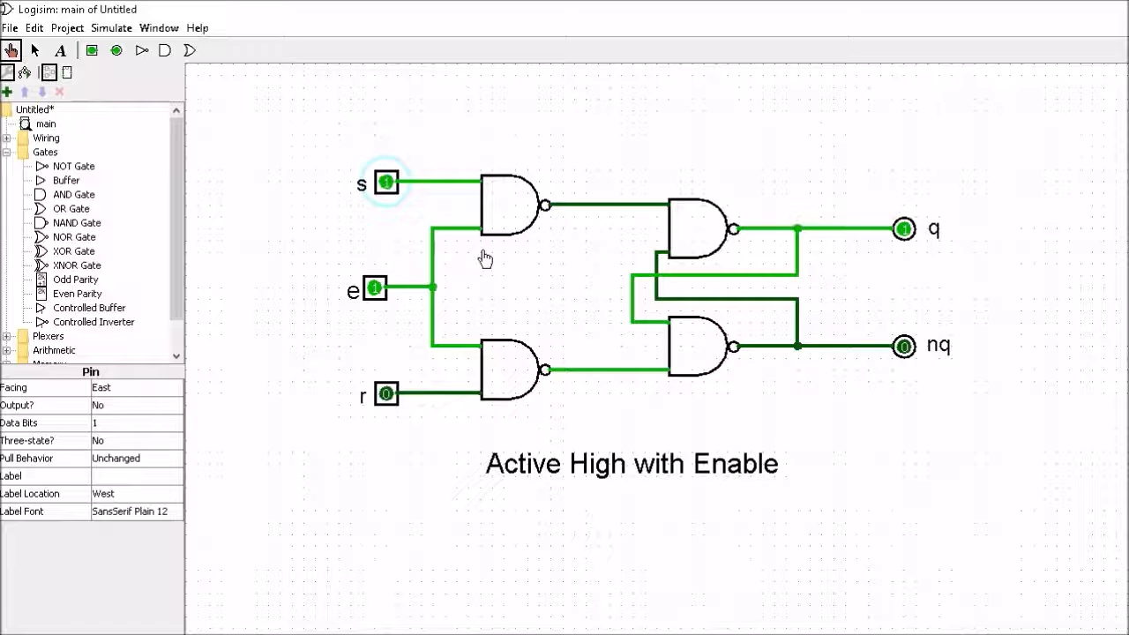
Set e to 0 and test the disabled latch by toggling s and r, finishing with s at 1 and r at 0.
click(374, 289)
click(385, 183)
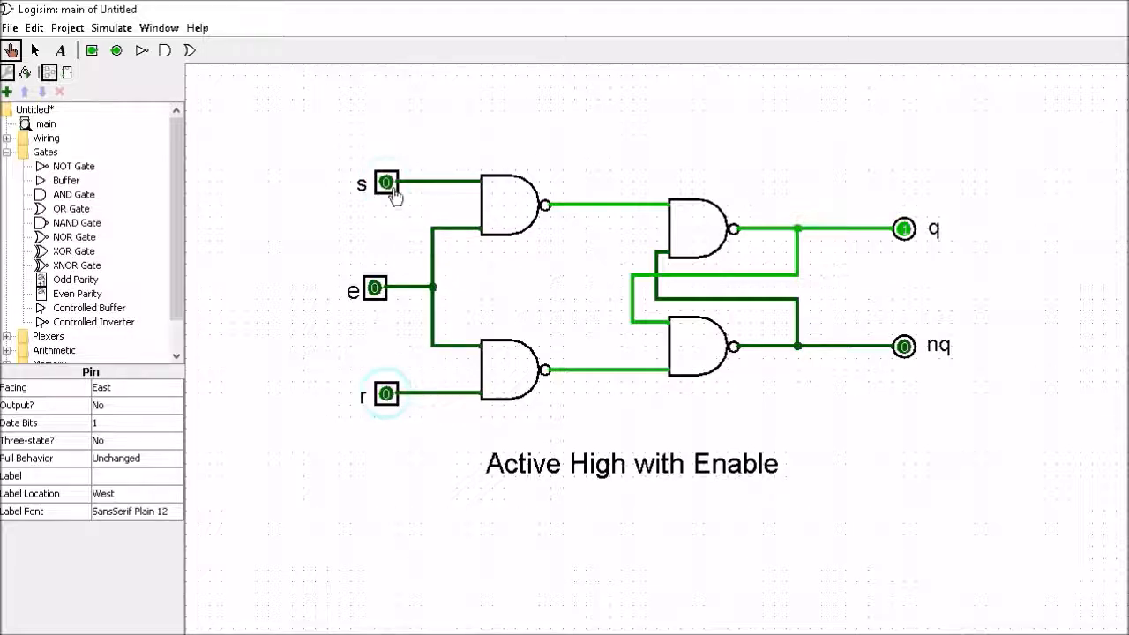
click(385, 394)
click(385, 394)
click(386, 182)
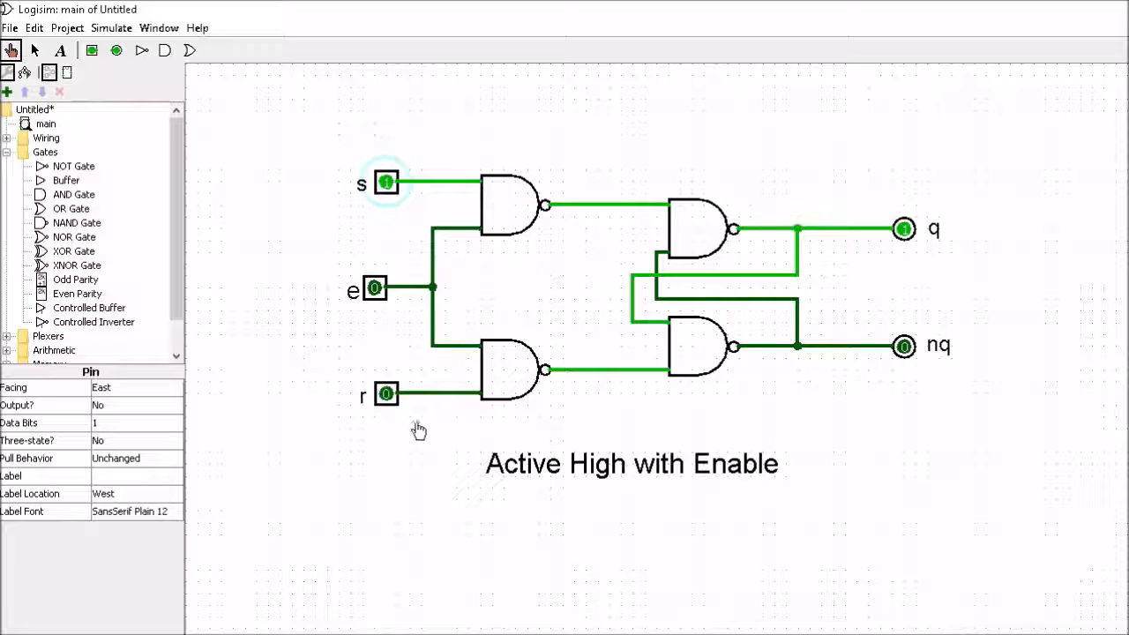
Set e to 1 and s to 0, and alternately pulse r and s to 1, finishing with r at 1.
click(375, 289)
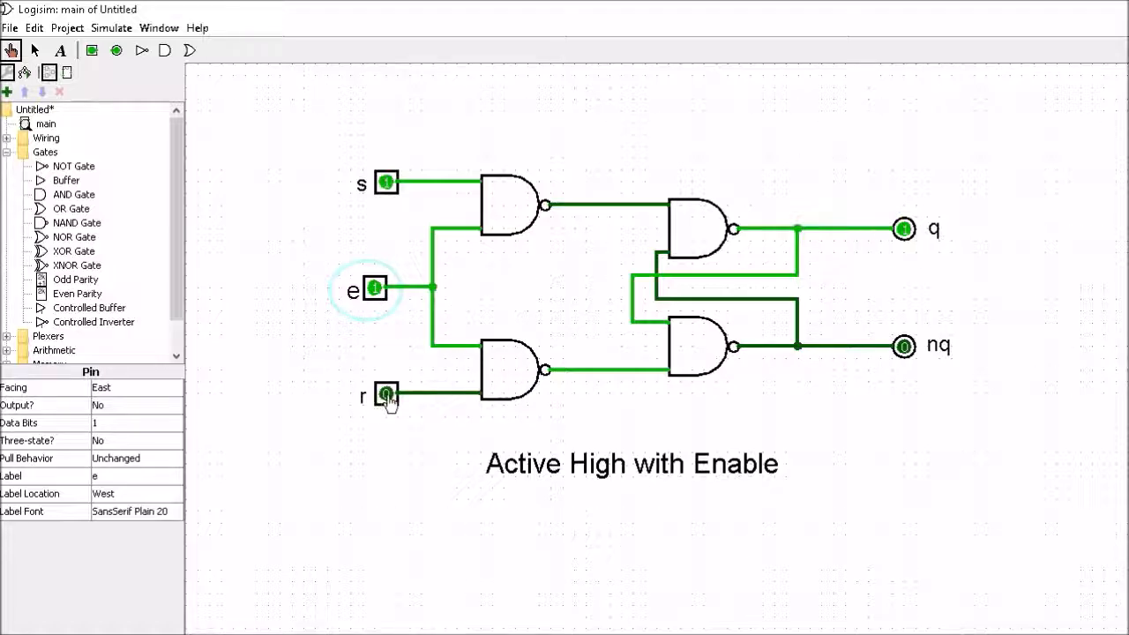
click(385, 182)
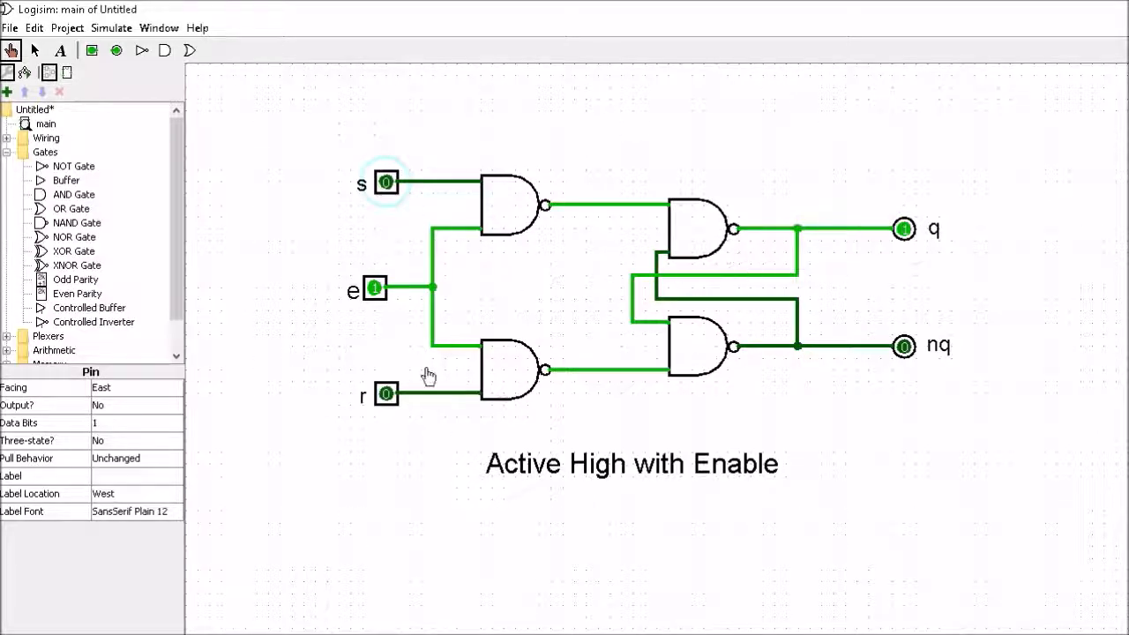
click(385, 394)
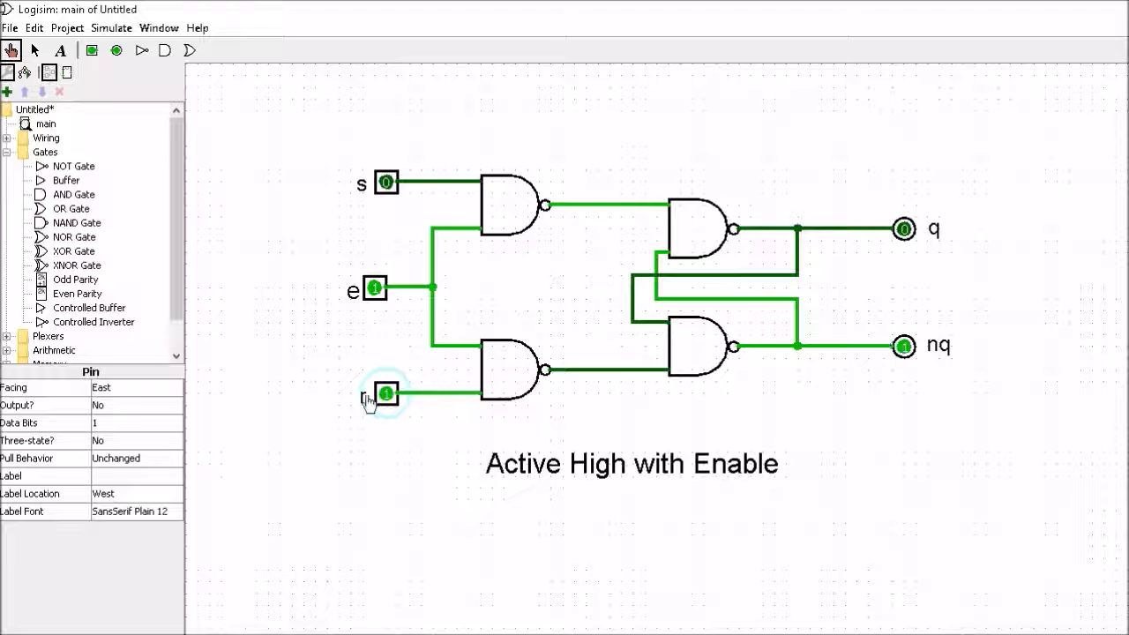
click(386, 394)
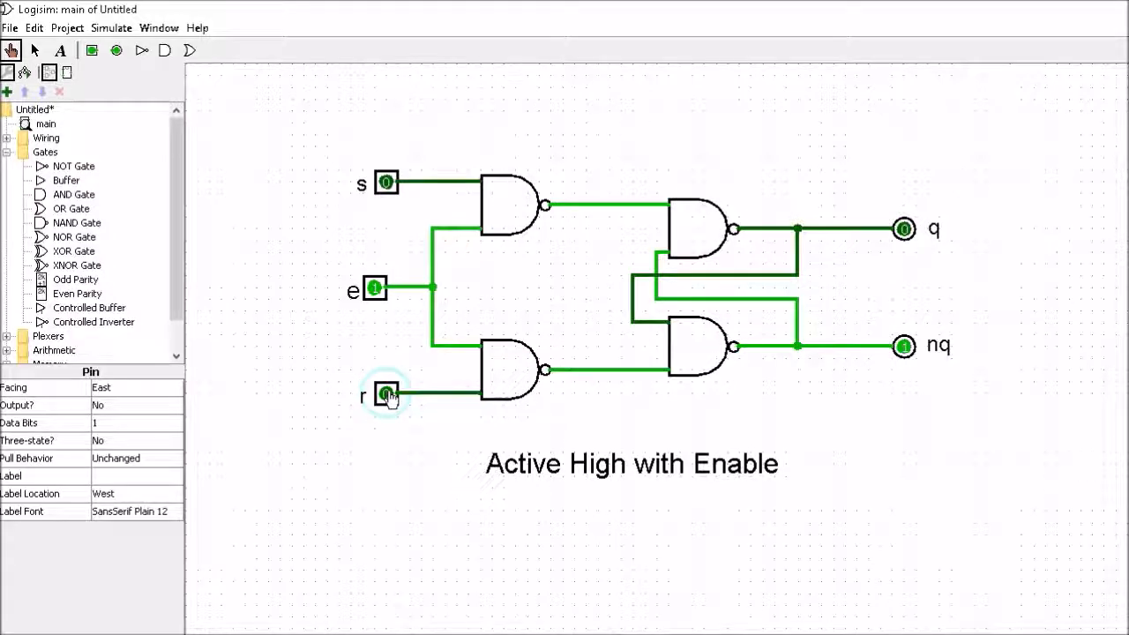
click(385, 186)
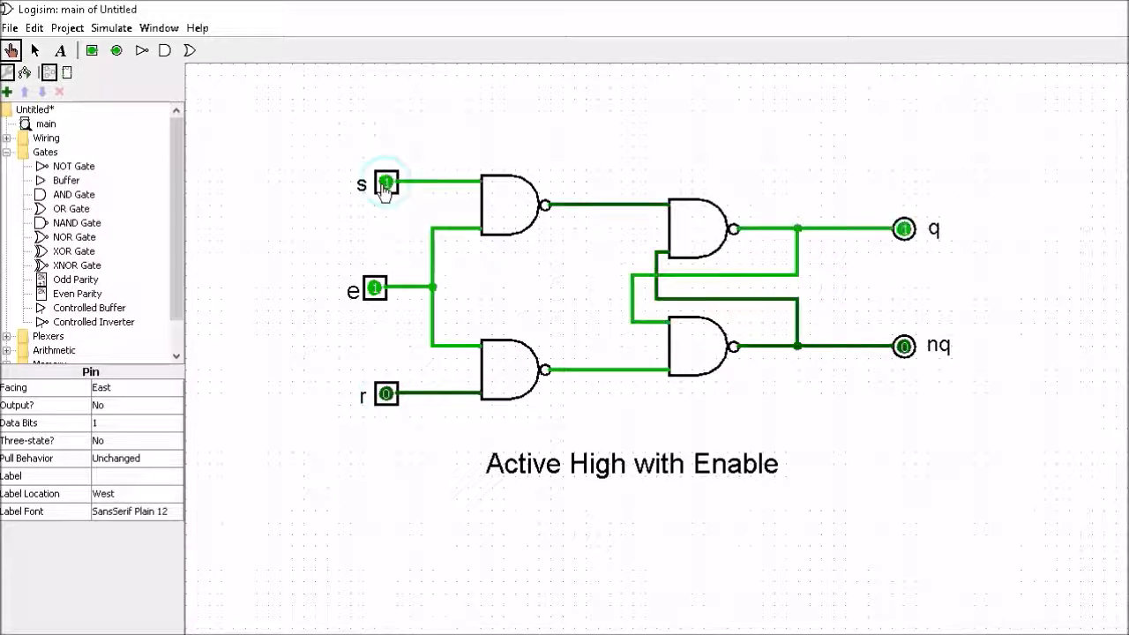
click(385, 185)
click(385, 394)
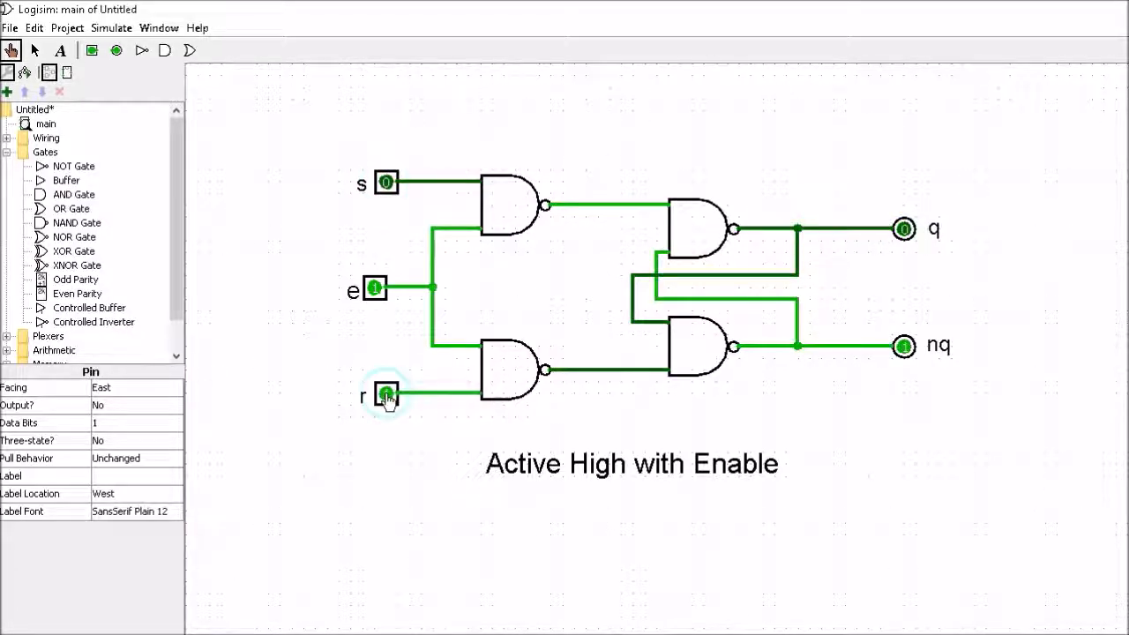
click(385, 394)
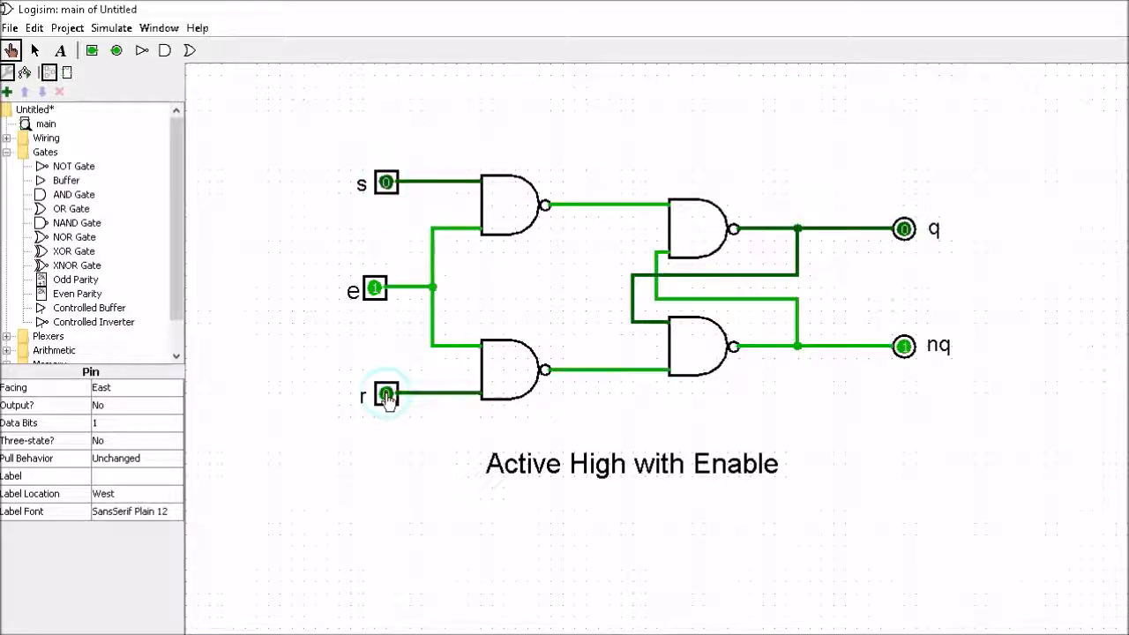
click(388, 185)
click(388, 186)
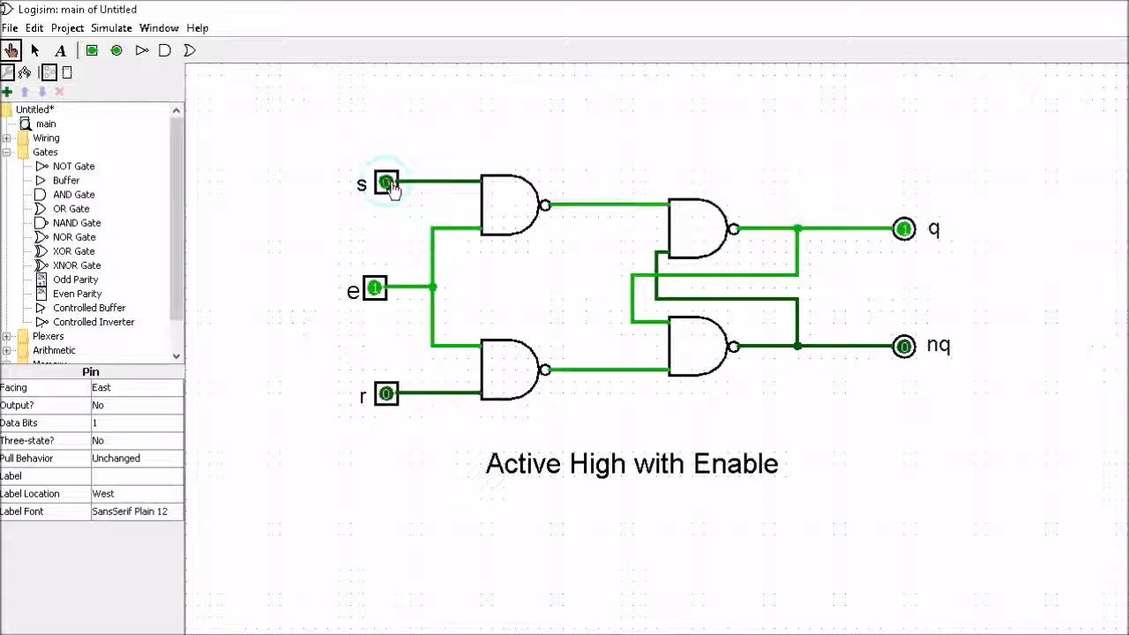
click(385, 394)
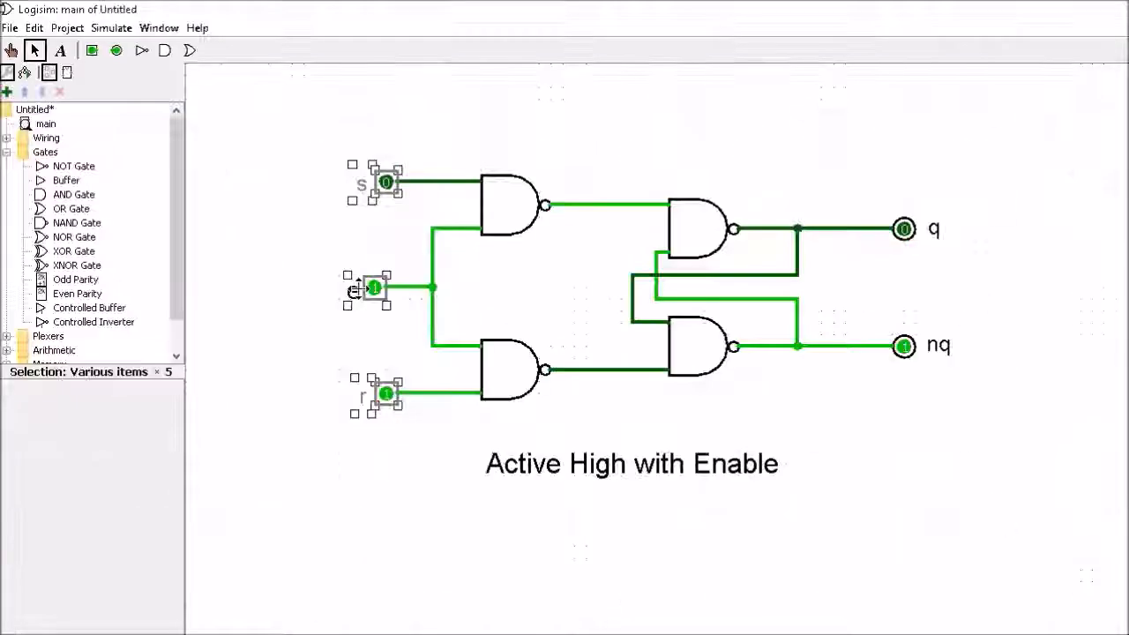
Shift the s, e and r inputs farther left and place a south-facing NOT gate beneath the s wire.
drag(373, 285, 302, 285)
click(256, 317)
click(74, 166)
click(137, 387)
click(119, 439)
click(362, 248)
Wire s through the NOT gate to the lower input NAND gate and delete the r input with its leftover wire.
mouse_move(361, 182)
mouse_down()
mouse_move(361, 371)
mouse_move(373, 398)
mouse_move(479, 393)
mouse_up()
click(386, 393)
key(Delete)
click(316, 395)
key(Delete)
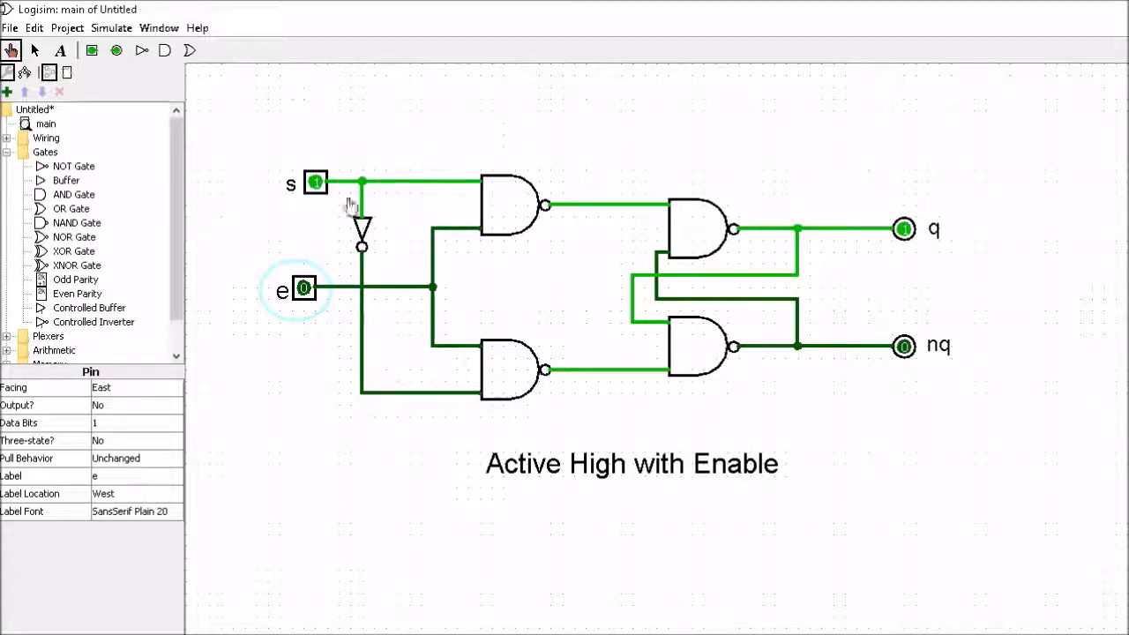
Set e to 1 and test the enabled latch by toggling s repeatedly, finishing with s at 1.
click(303, 291)
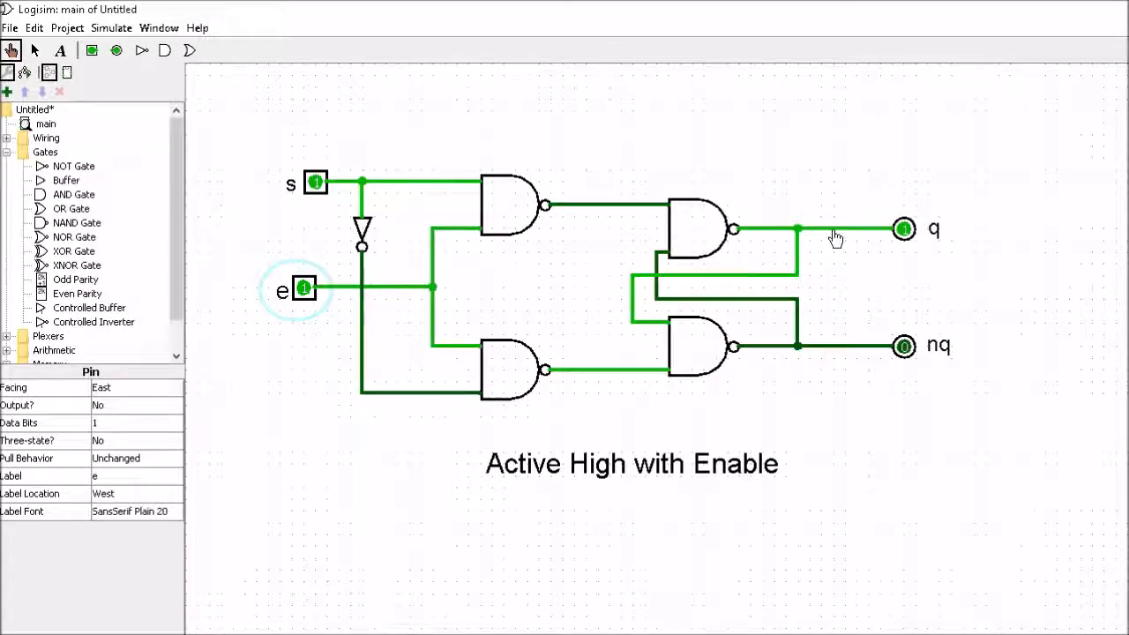
click(316, 183)
click(315, 184)
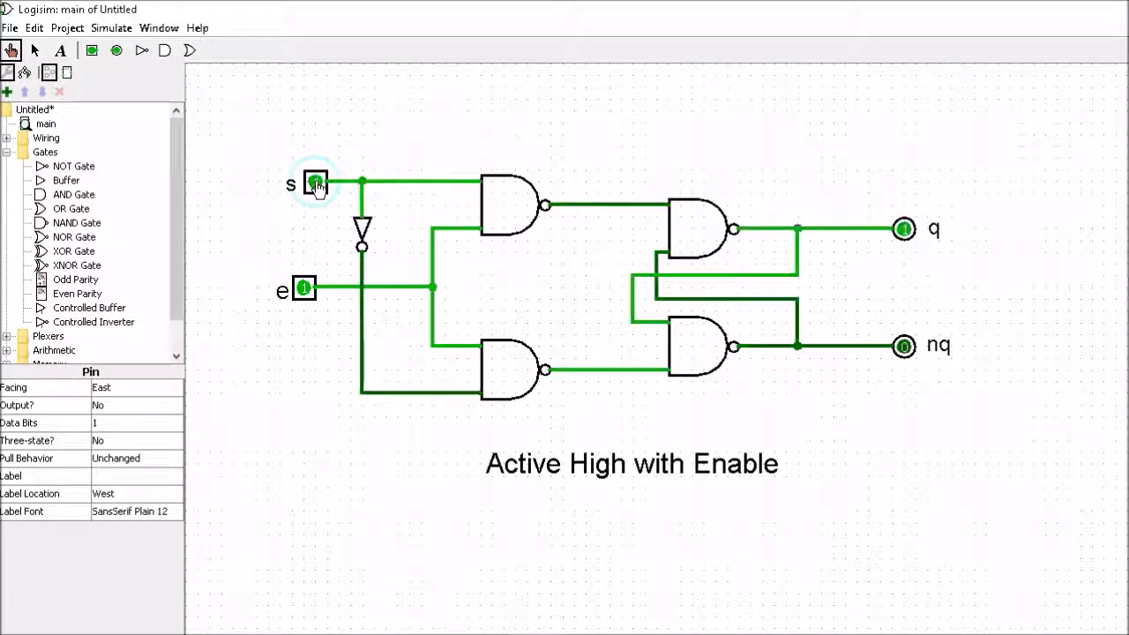
click(316, 184)
click(316, 184)
click(316, 183)
click(315, 184)
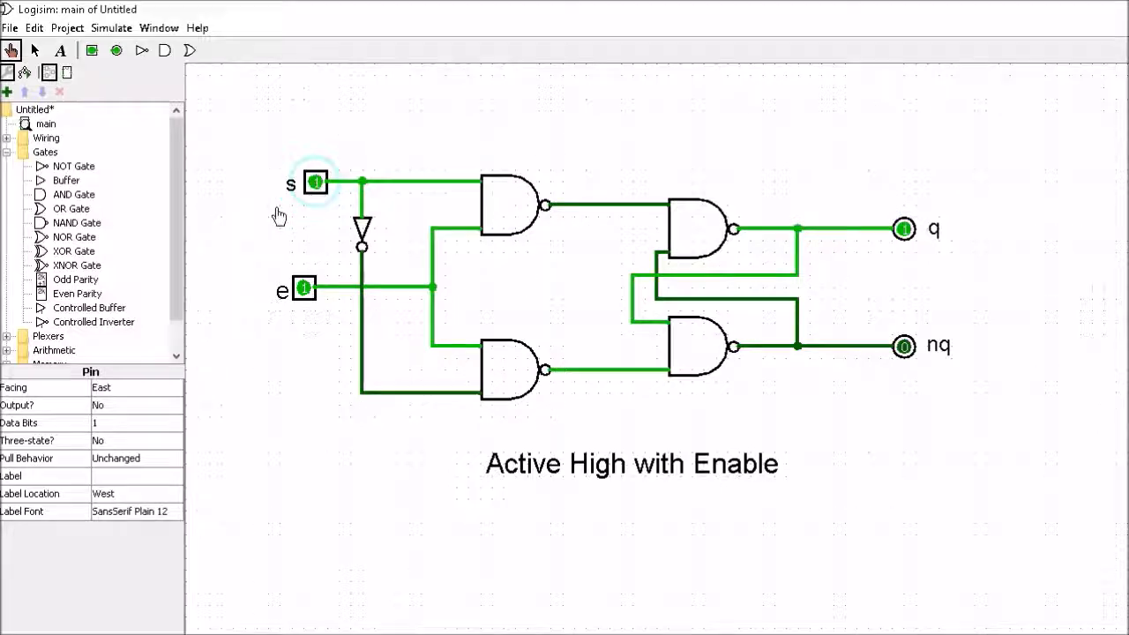
Set e to 0 and test the disabled latch by toggling s repeatedly, finishing with s at 1.
click(304, 289)
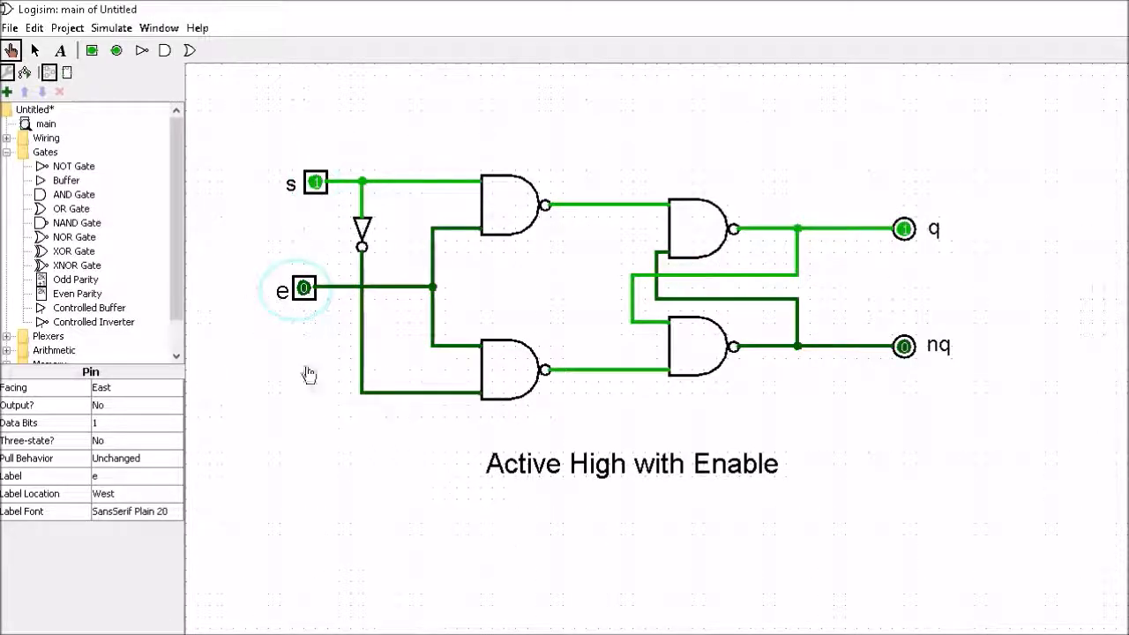
click(316, 183)
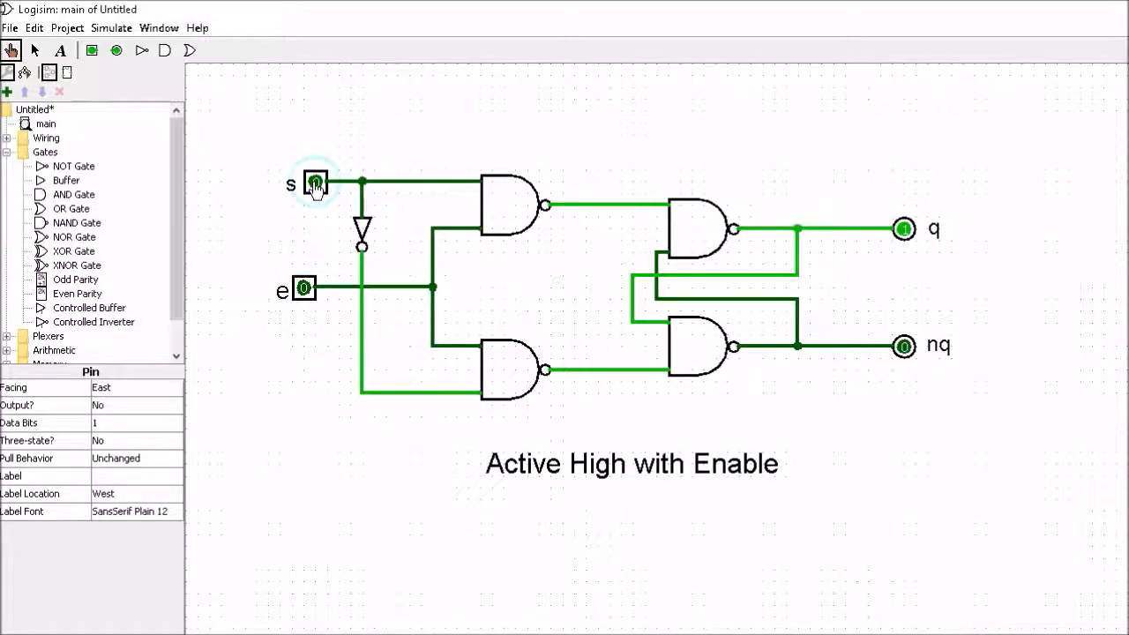
click(315, 184)
click(315, 183)
click(315, 184)
click(316, 184)
click(316, 183)
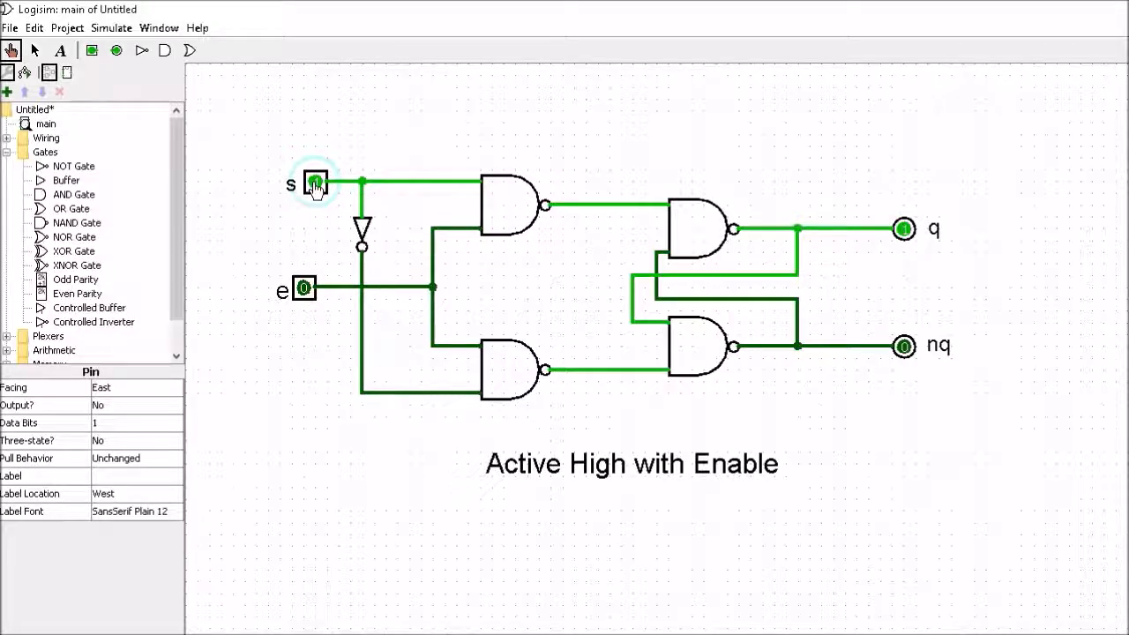
Store a 0 in the latch by setting e to 1, s to 0, and e back to 0.
click(303, 289)
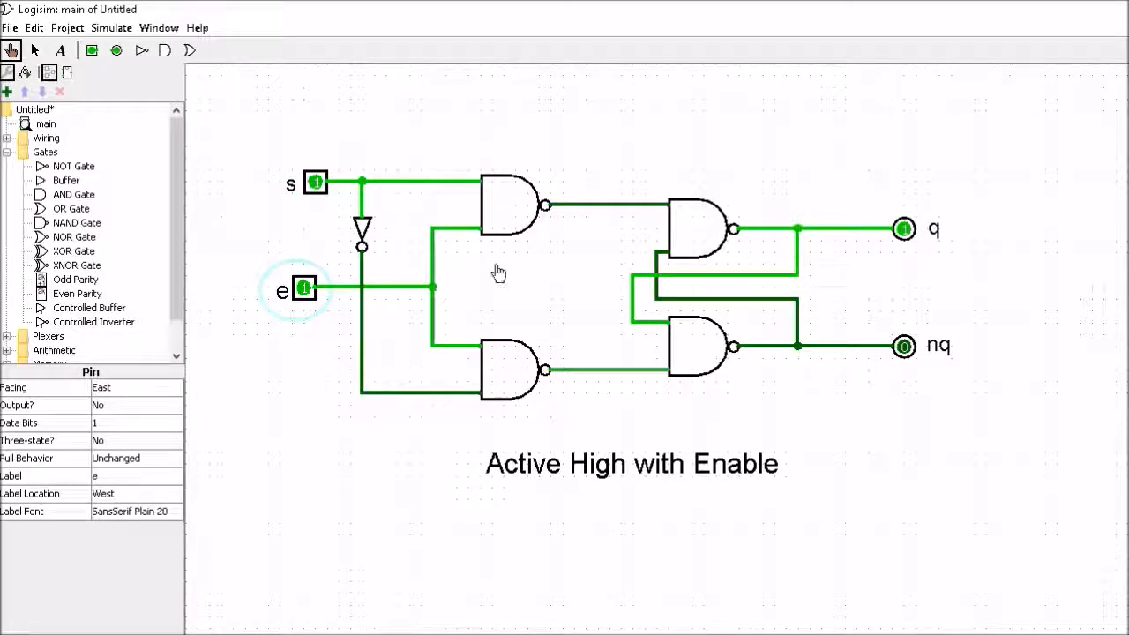
click(318, 188)
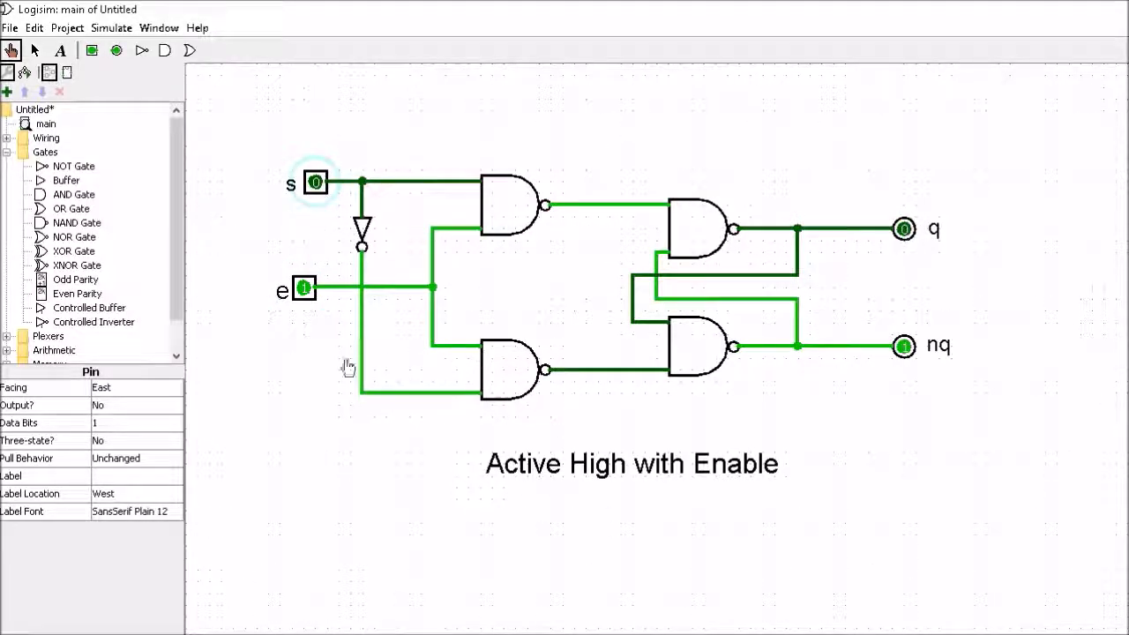
click(303, 288)
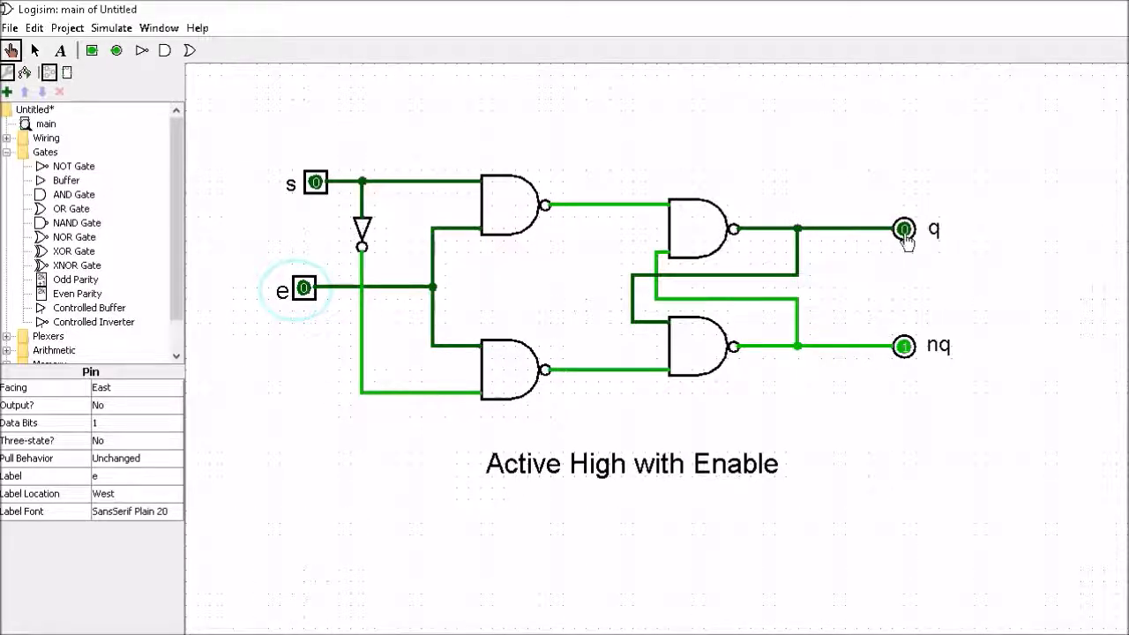
Test the disabled latch by toggling s repeatedly with e at 0, finishing with s at 1.
click(316, 184)
click(316, 184)
click(316, 183)
click(315, 183)
click(316, 183)
click(316, 184)
click(316, 183)
click(315, 183)
click(316, 183)
click(316, 183)
click(316, 183)
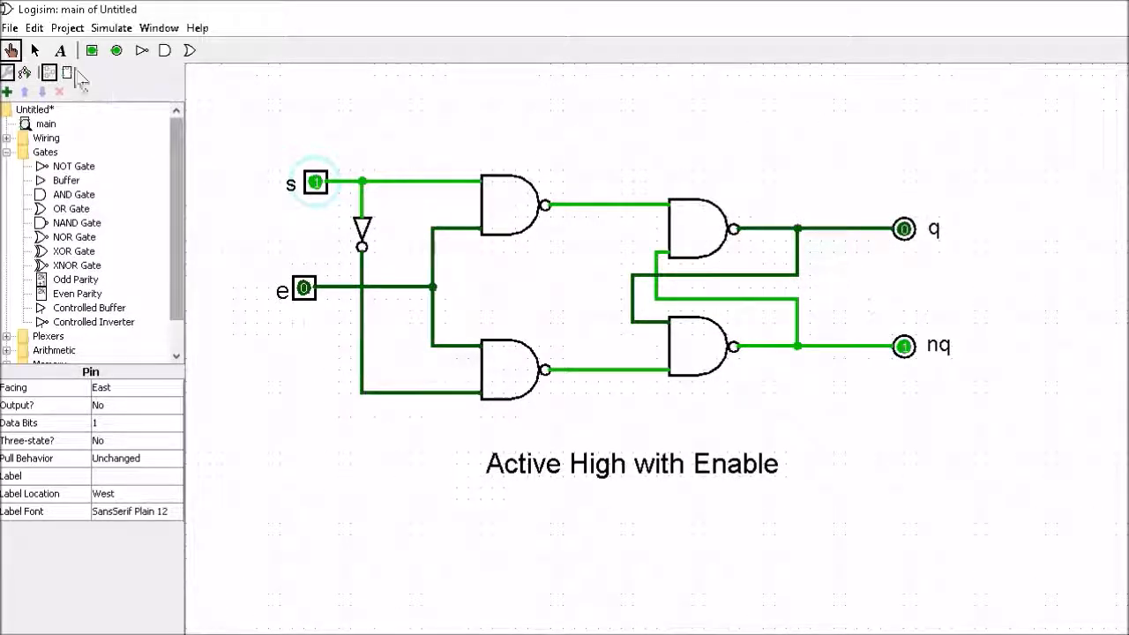
Delete the nq output pin together with its leftover wire and its nq label.
click(35, 50)
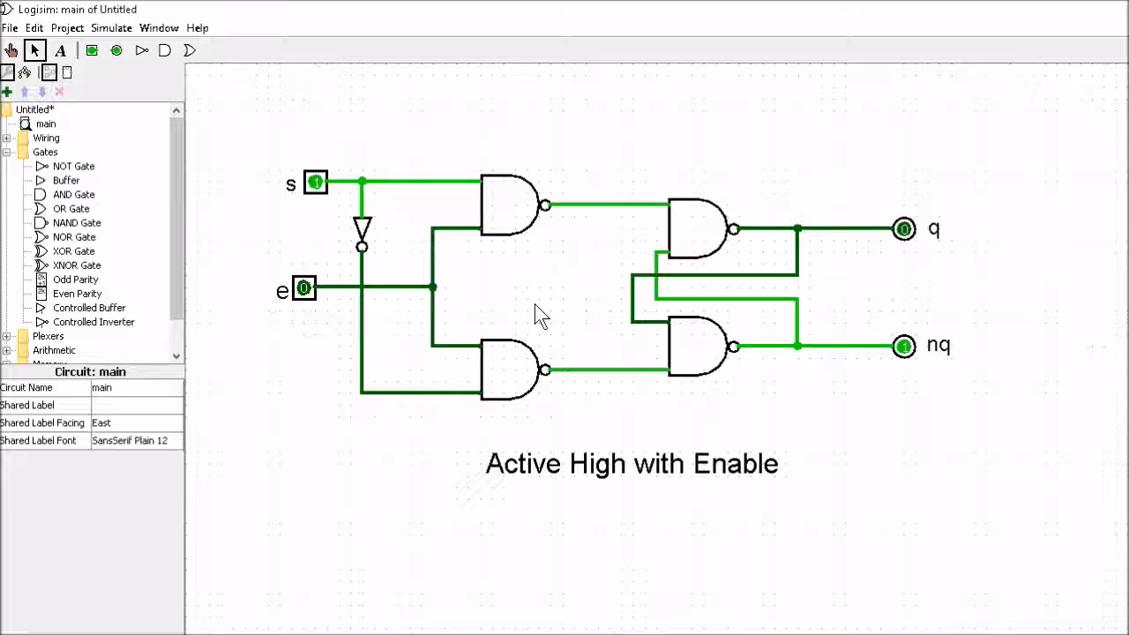
click(905, 348)
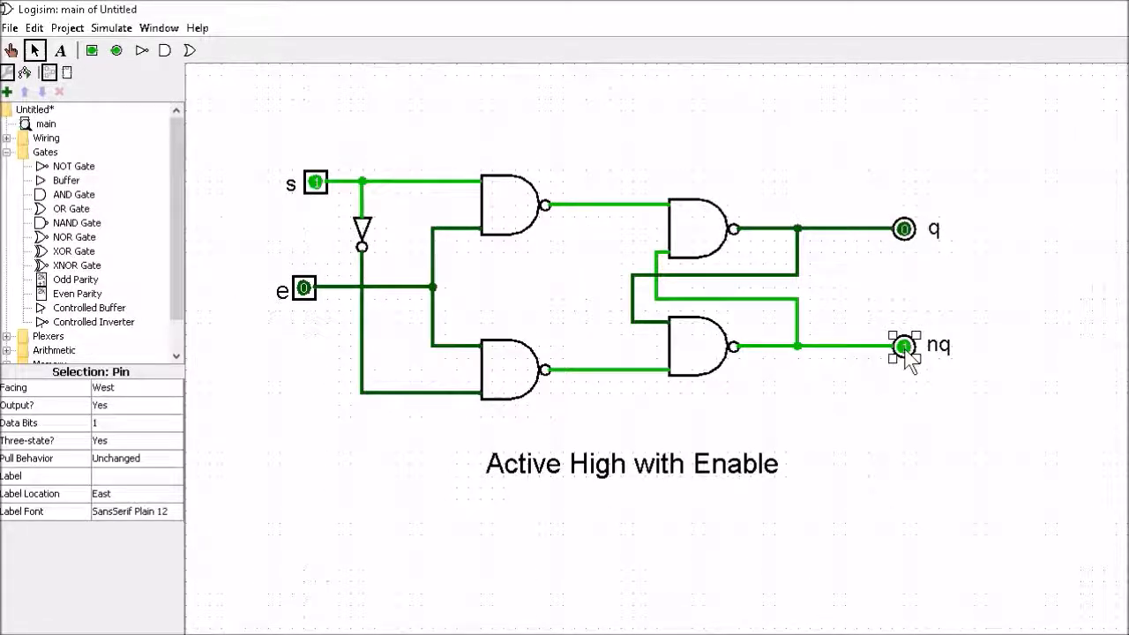
key(Delete)
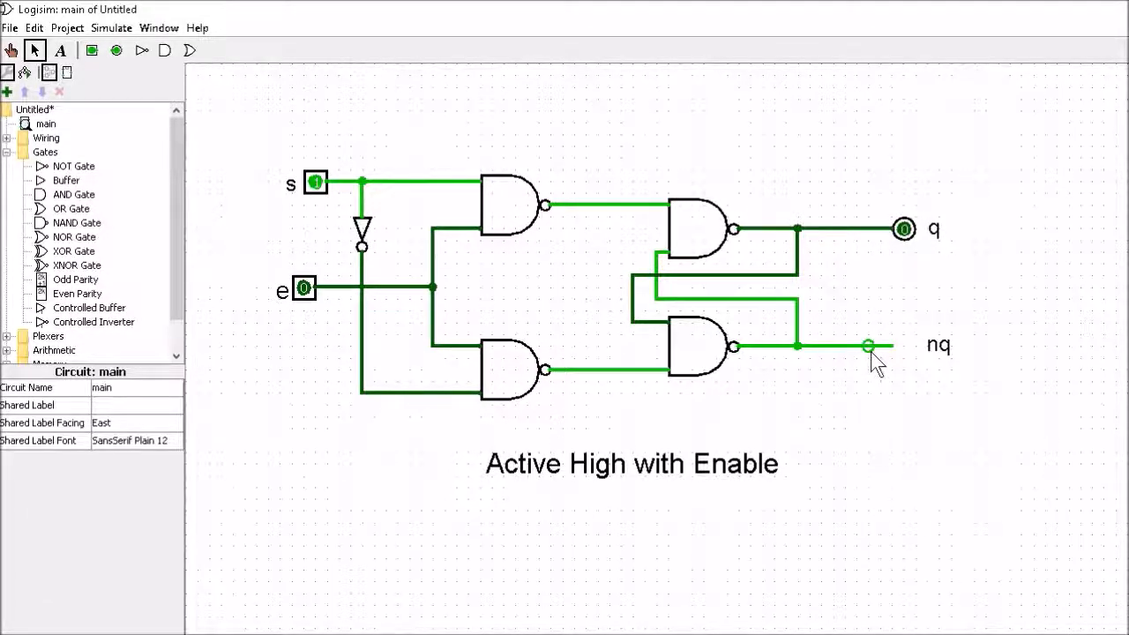
click(870, 351)
key(Delete)
click(940, 351)
key(Delete)
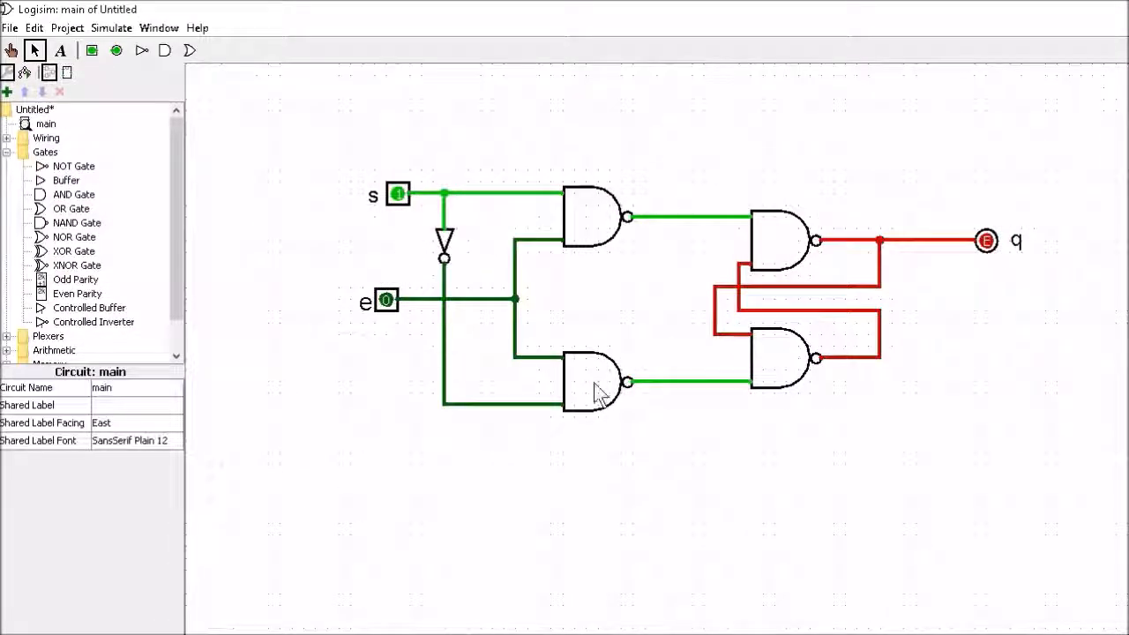
Offset the two input NAND gates horizontally and replace e's branch to the lower gate with a wire from the upper gate's output.
click(517, 331)
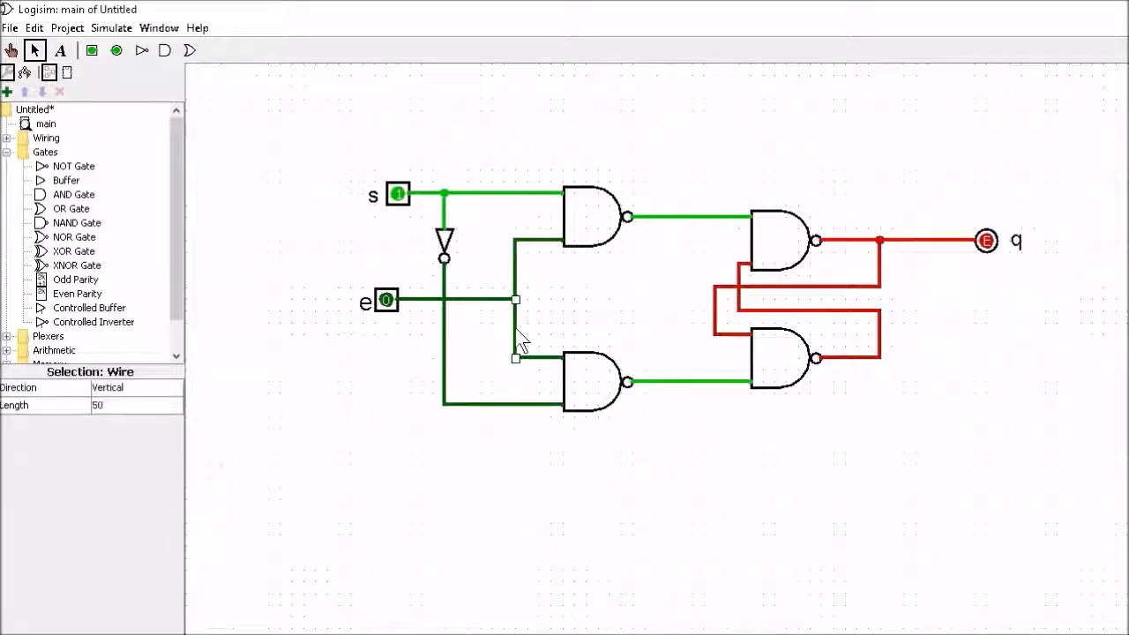
click(586, 384)
drag(586, 383, 655, 384)
click(582, 220)
drag(582, 220, 547, 220)
drag(609, 216, 633, 357)
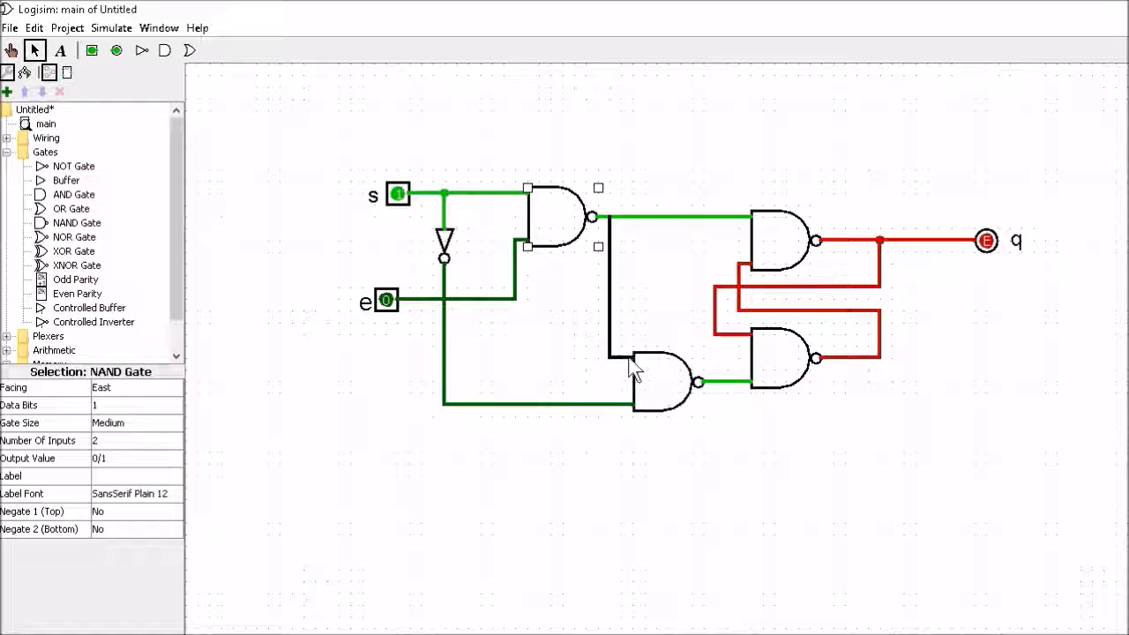
Delete the NOT gate and remove the wire stubs above and below it.
click(445, 245)
key(Delete)
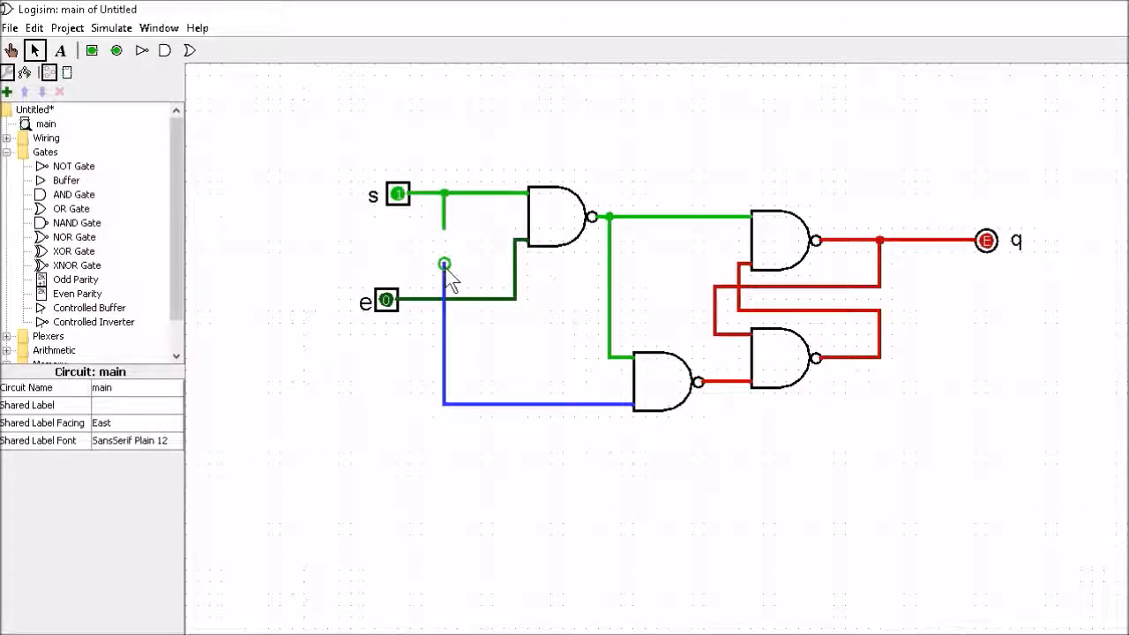
drag(444, 264, 443, 299)
drag(443, 228, 444, 194)
Reroute e so that it feeds the lower inputs of both input NAND gates from a single junction.
click(515, 290)
key(Delete)
drag(516, 240, 444, 299)
click(492, 298)
key(Delete)
Shift the cross-coupled output section away from the input gates and move the whole circuit slightly back to the left.
drag(701, 168, 1054, 423)
drag(783, 244, 819, 244)
click(624, 503)
drag(326, 152, 1080, 424)
drag(553, 237, 530, 236)
Add the caption "1 bit memory cell" below the circuit, enlarge its font and centre it under the gates.
click(60, 51)
click(512, 477)
text(1 bit memory cell)
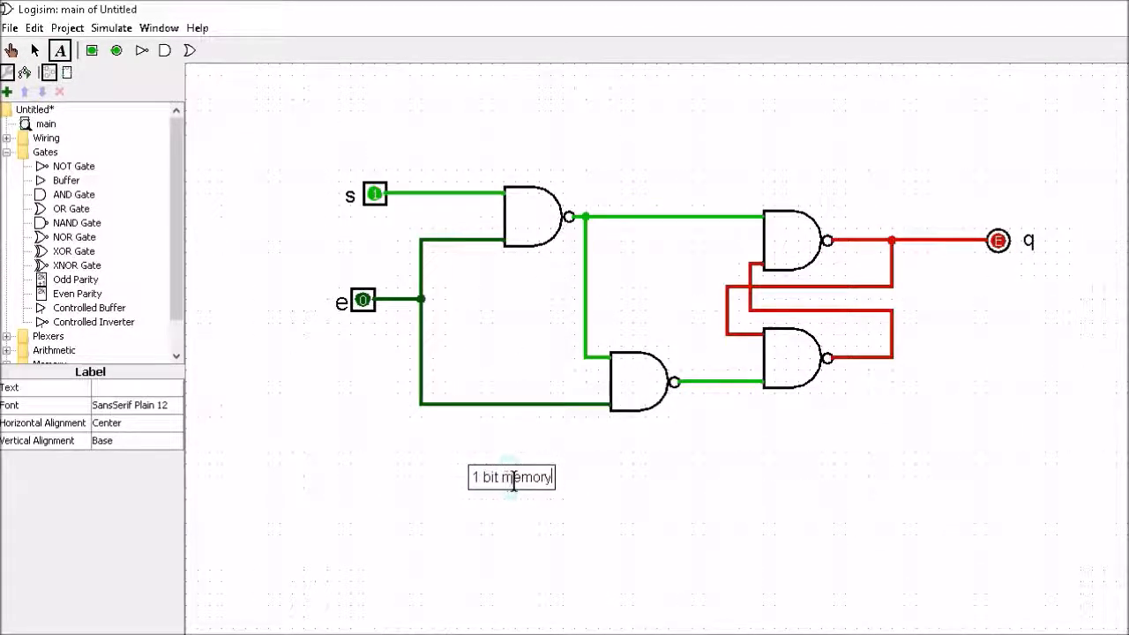
click(118, 406)
click(339, 142)
click(156, 330)
click(36, 51)
drag(512, 475, 638, 473)
click(122, 403)
click(327, 109)
click(156, 330)
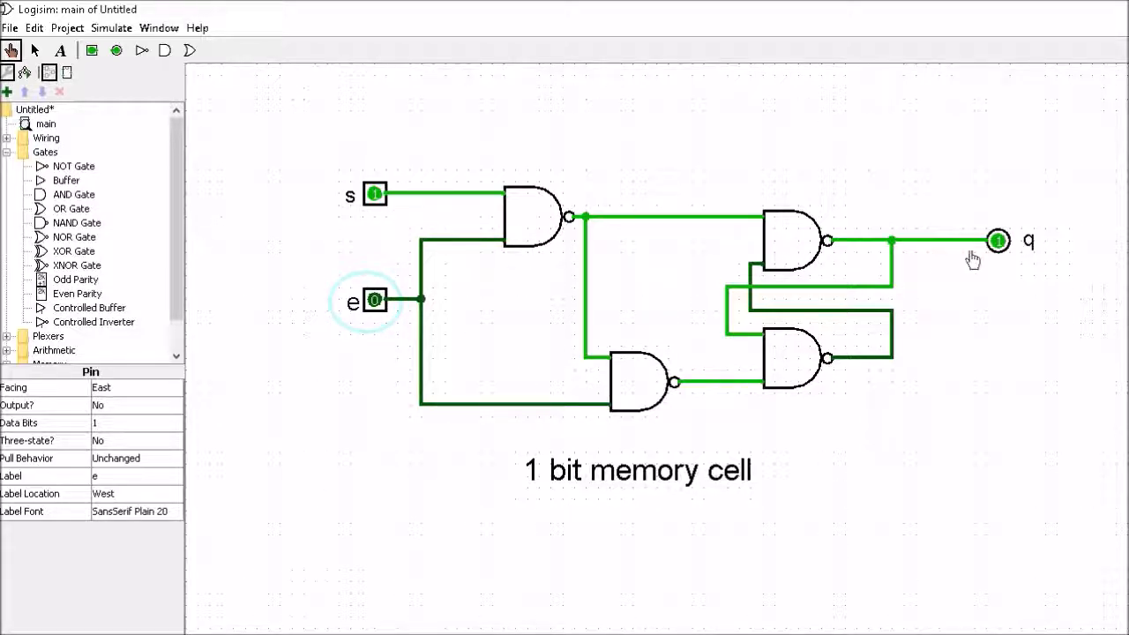
Store a 0 in the memory cell by setting s to 0, e to 1, and e back to 0.
click(374, 195)
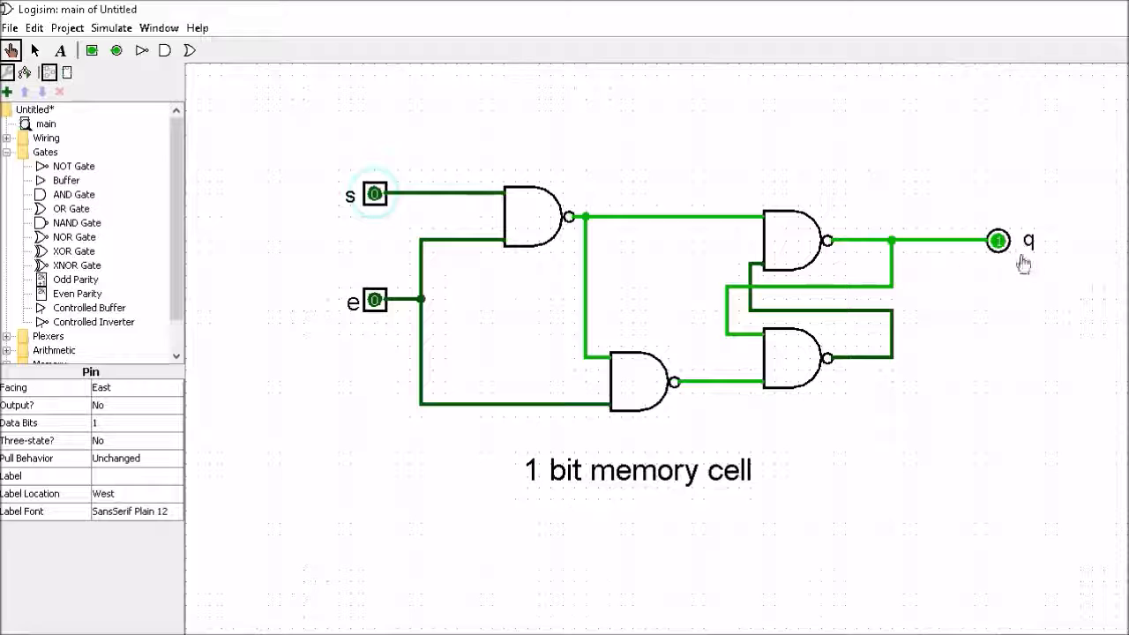
click(375, 301)
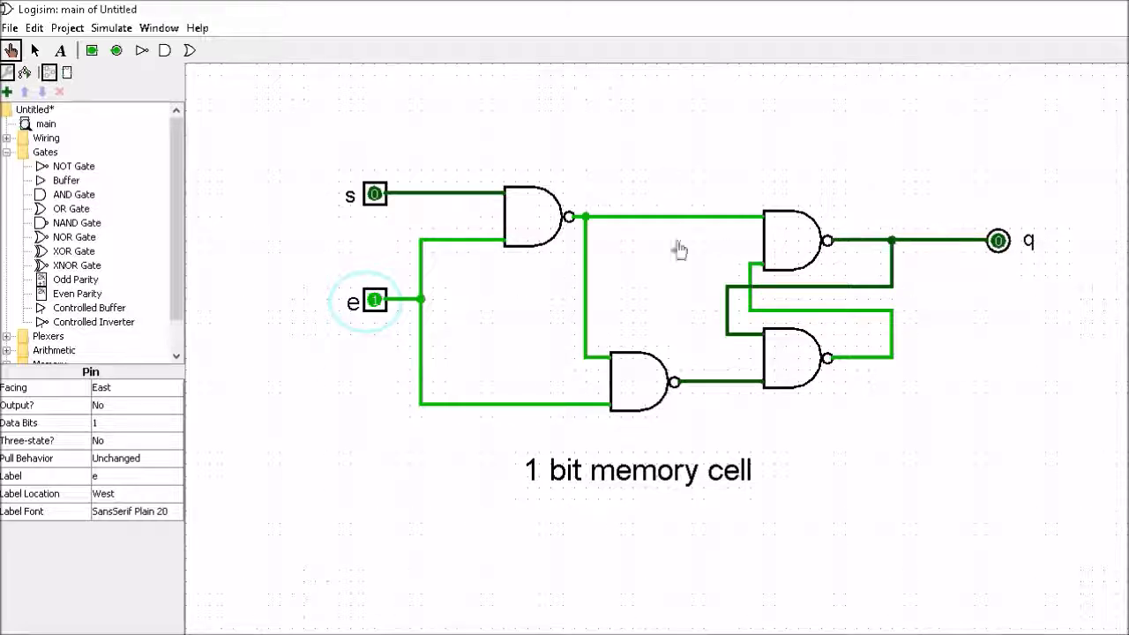
click(375, 302)
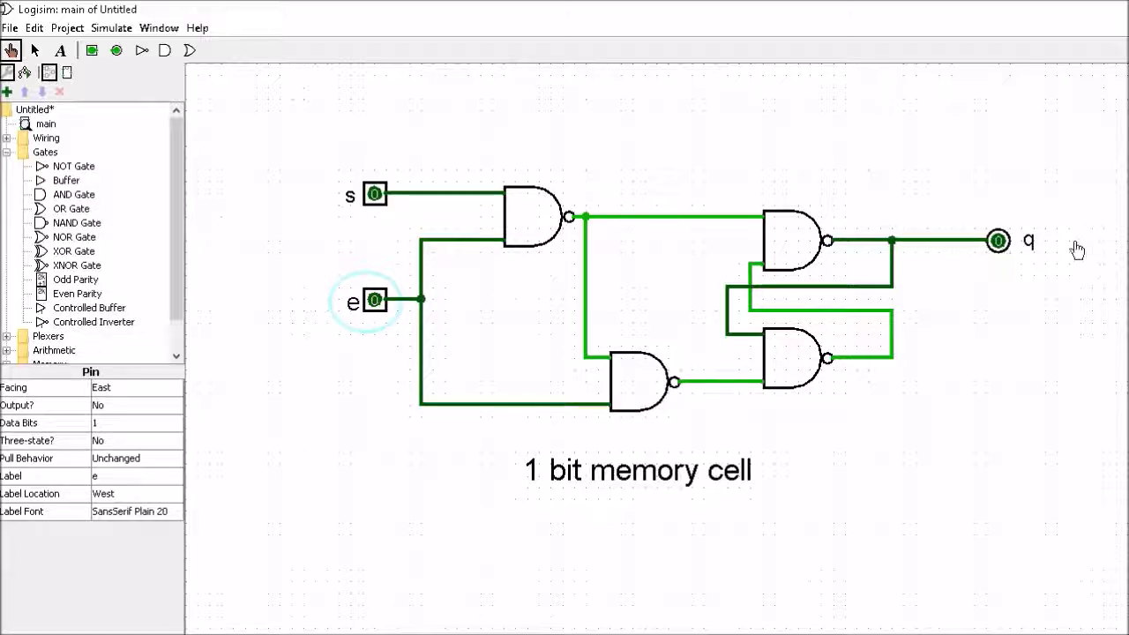
Test that the memory cell holds its value by toggling s repeatedly with e at 0, finishing with s at 0.
click(375, 194)
click(375, 194)
click(374, 194)
click(375, 194)
click(375, 194)
click(375, 194)
click(375, 194)
click(375, 194)
click(375, 194)
click(375, 194)
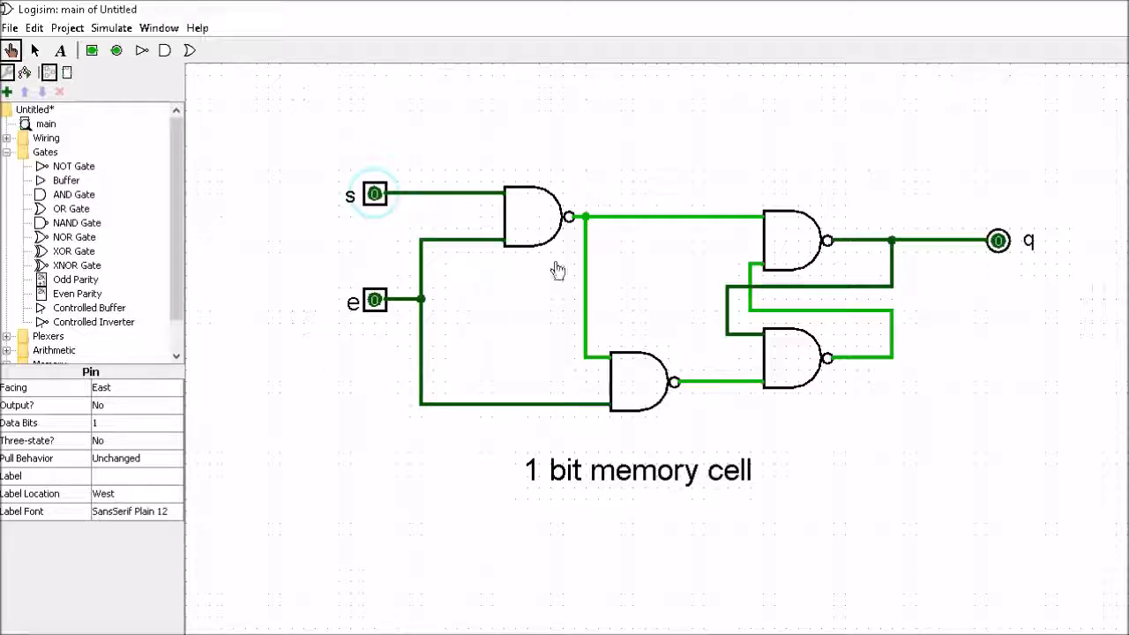
Add a new circuit named CPU_MEM_1 to the project.
click(69, 28)
click(97, 49)
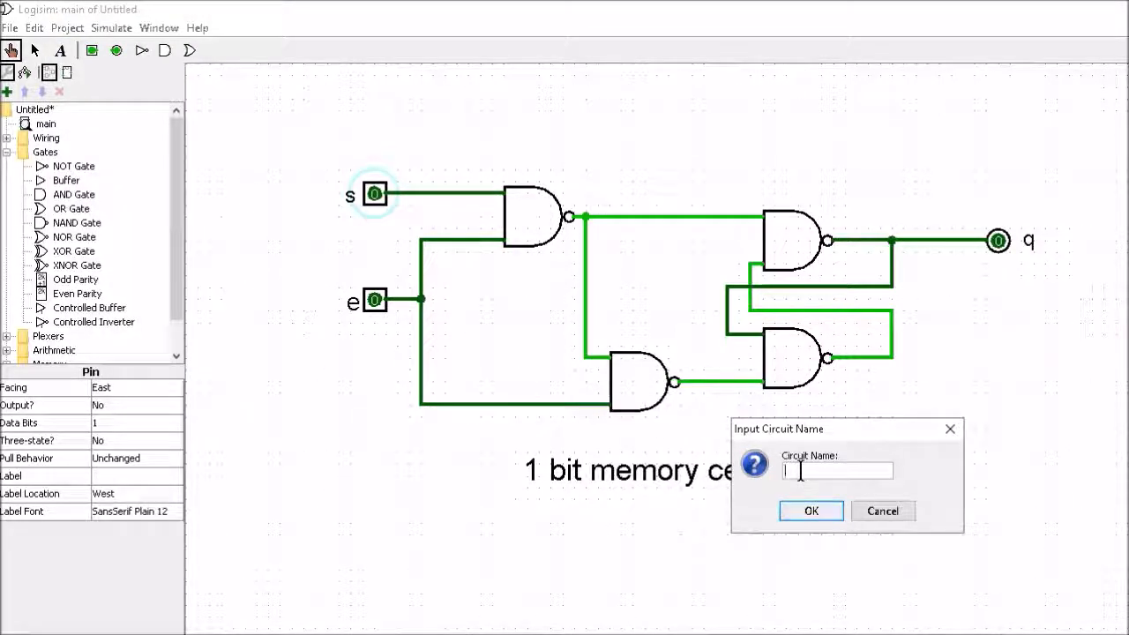
text(CPU_MEM_1)
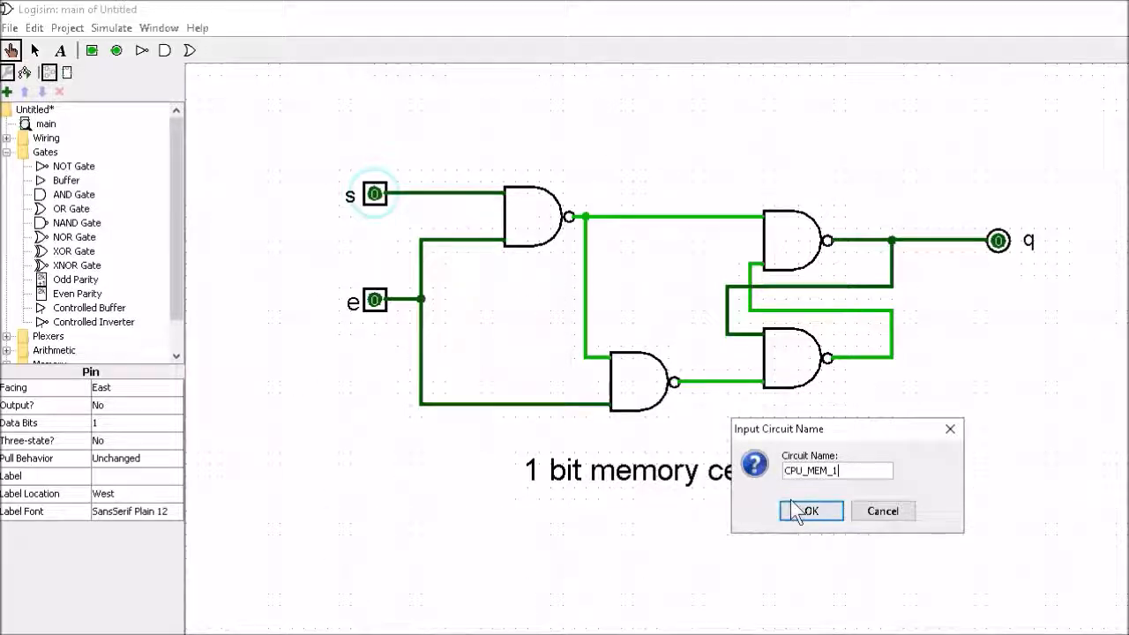
click(801, 512)
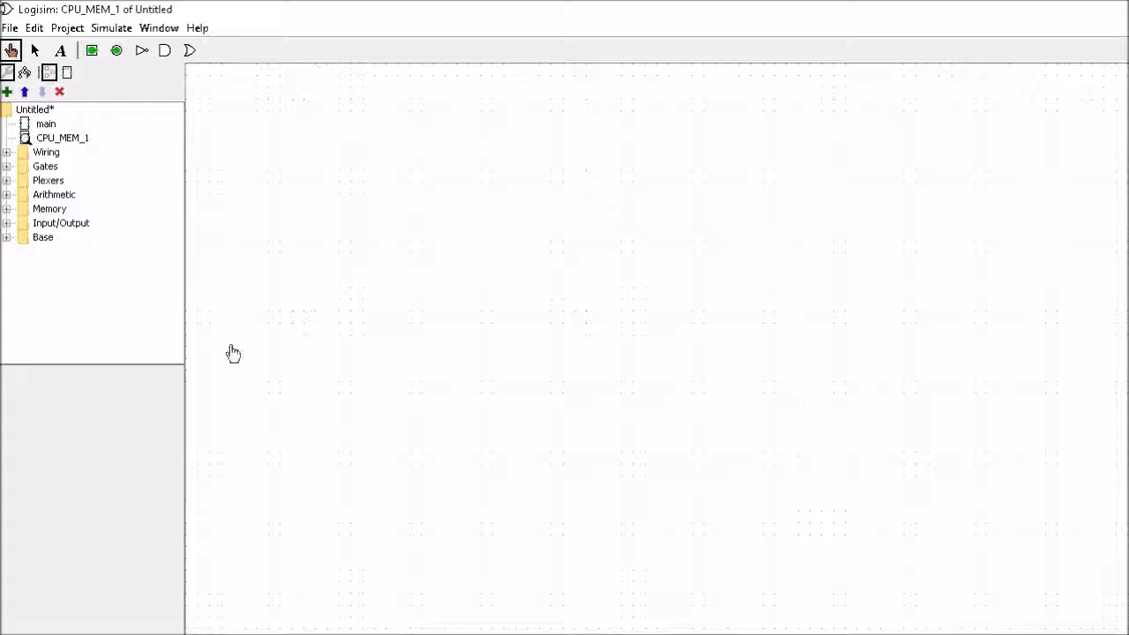
Cut the complete memory cell with its caption from the main circuit and paste it into CPU_MEM_1.
click(58, 138)
double_click(45, 125)
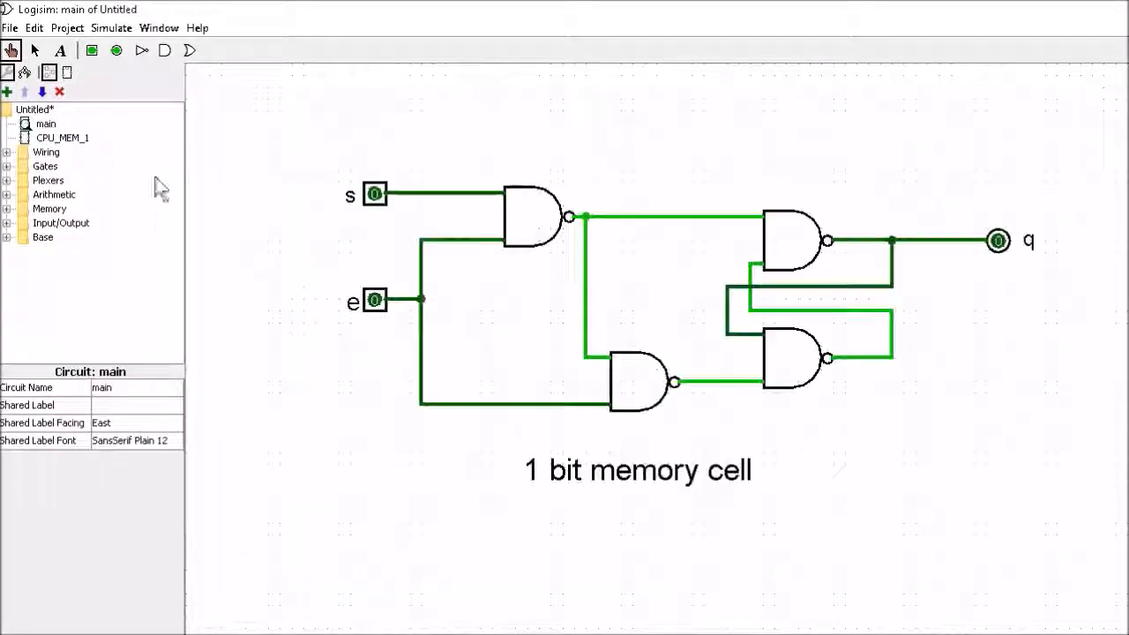
click(35, 51)
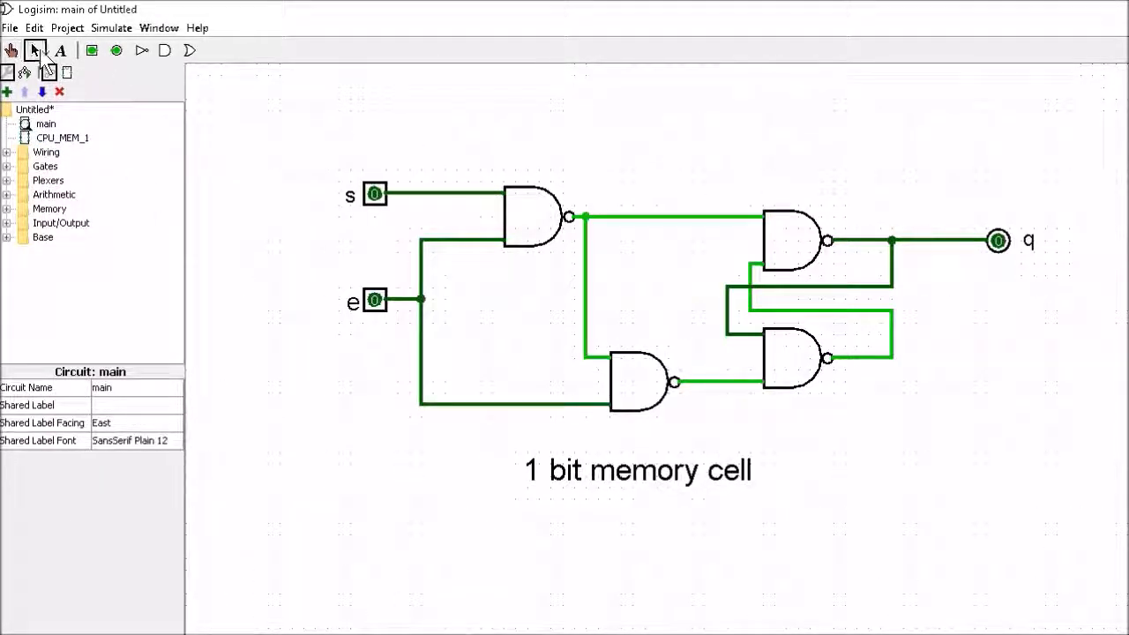
drag(330, 151, 1097, 526)
key(ctrl+x)
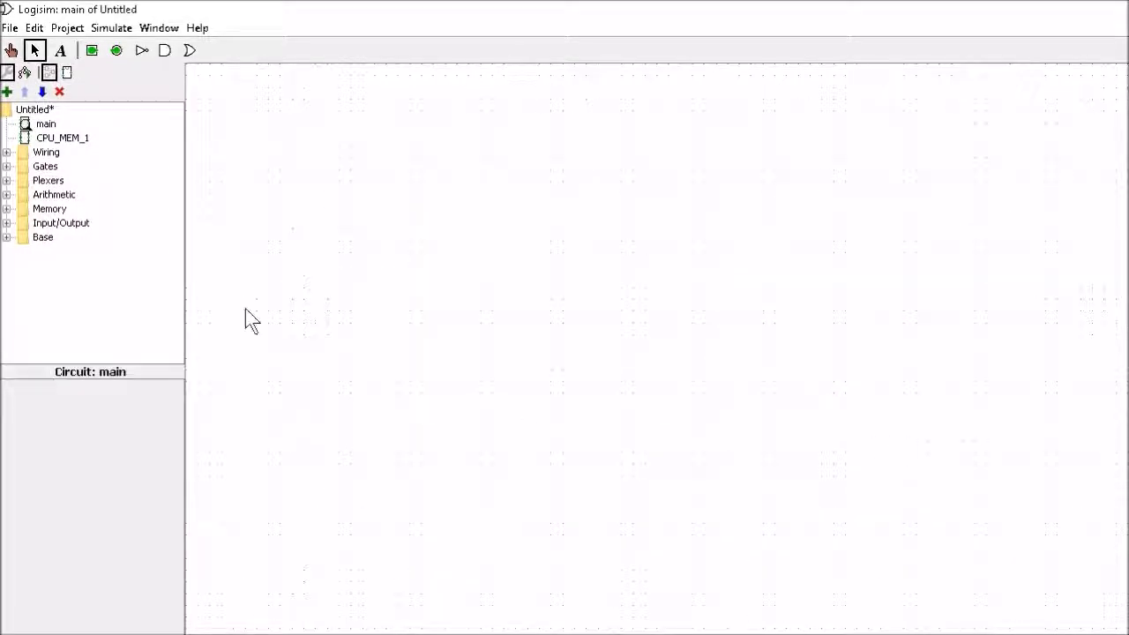
double_click(62, 138)
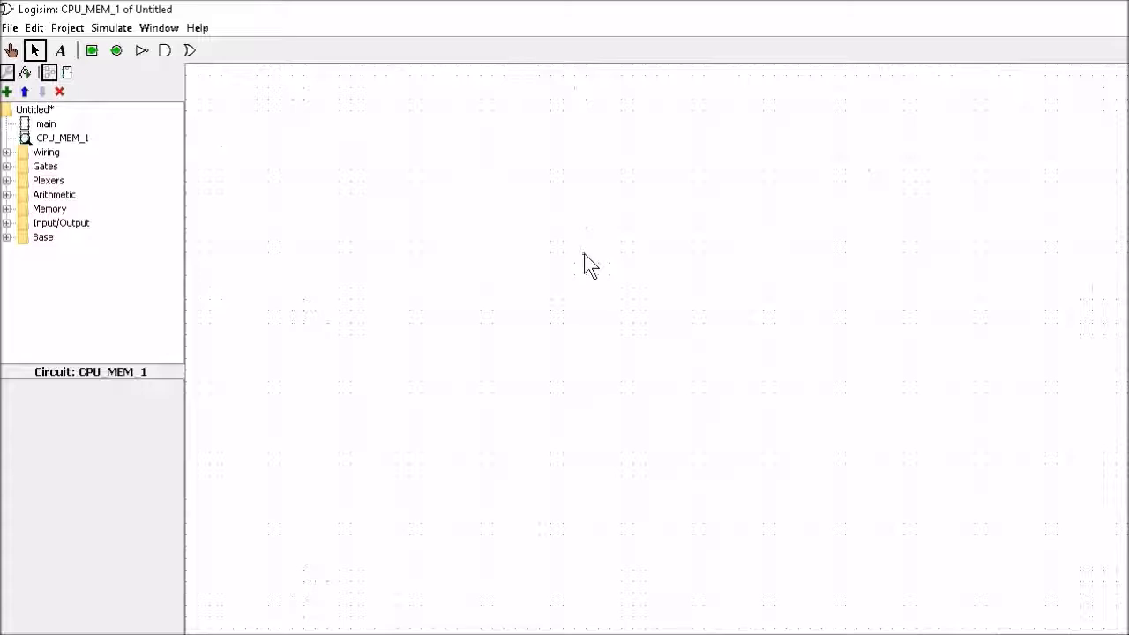
key(ctrl+v)
click(647, 523)
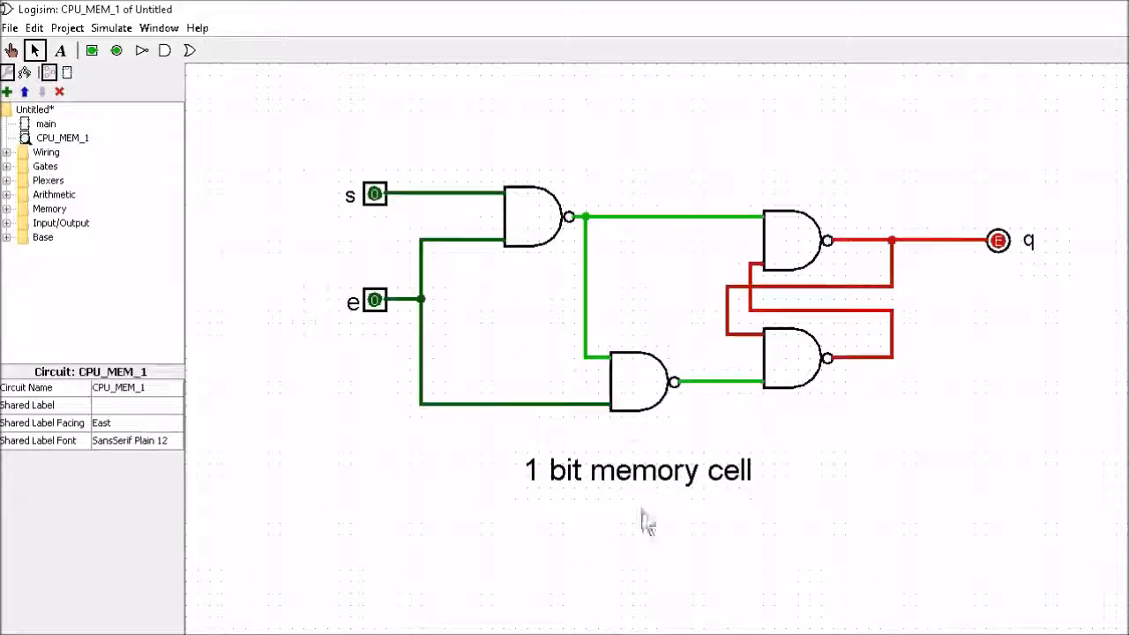
Open CPU_MEM_1's appearance for editing and draw a larger rectangular body for the component.
right_click(53, 137)
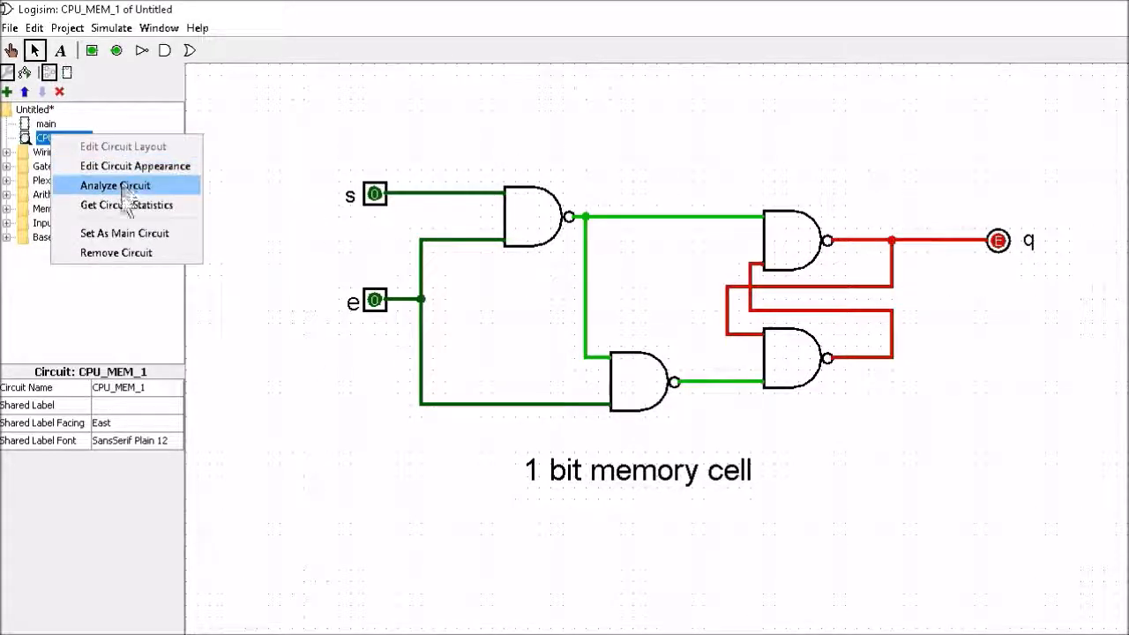
click(124, 167)
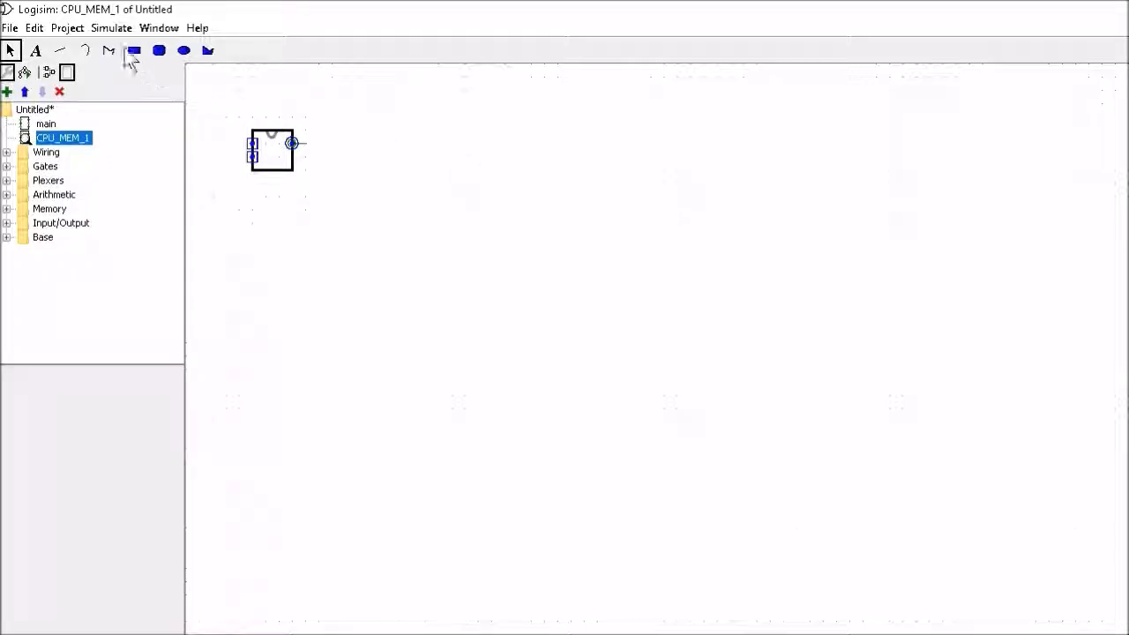
click(134, 51)
drag(587, 213, 650, 250)
Place the ports and the orientation notch on the edges of the new rectangle and delete the original outline.
drag(292, 143, 652, 197)
drag(292, 143, 651, 196)
drag(252, 144, 608, 149)
click(292, 151)
key(Delete)
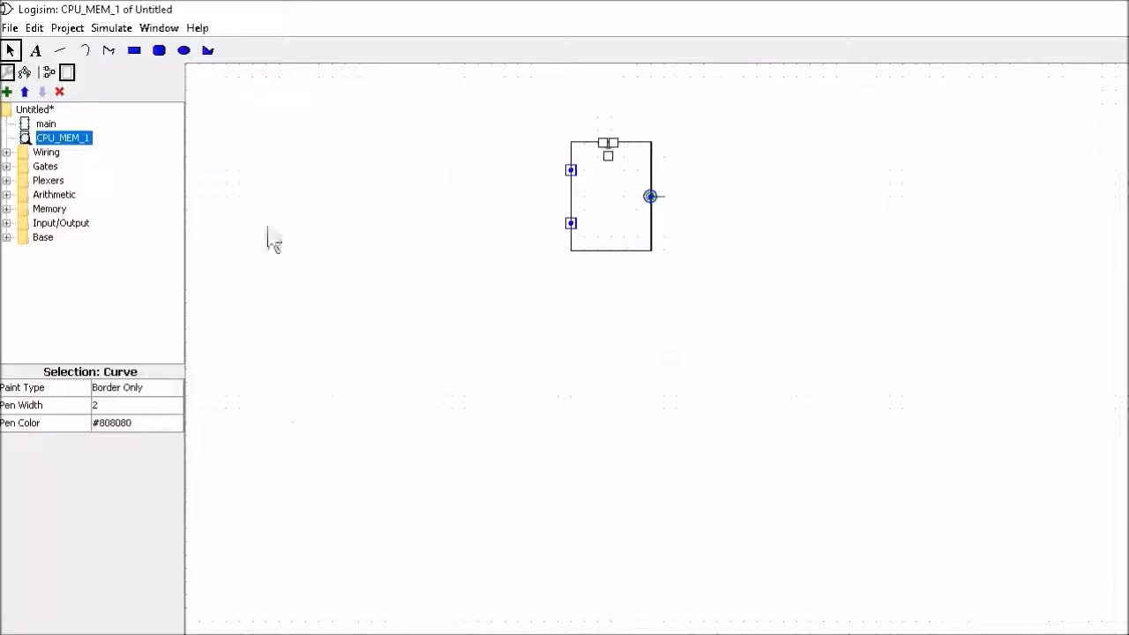
click(35, 50)
click(300, 319)
text(s r)
click(9, 50)
click(302, 317)
Create separate text labels s, r and q for the component's ports.
click(35, 50)
click(277, 292)
text(s)
click(285, 332)
text(r)
click(278, 379)
text(q)
Create three text labels reading cpu, mem and 1 for the component's name.
click(285, 416)
text(CP)
click(309, 461)
text(mem)
click(307, 527)
text(1)
click(459, 487)
Move the s and r labels beside the two input ports and the q label beside the output port.
click(9, 51)
drag(277, 291, 582, 171)
drag(285, 332, 581, 223)
drag(281, 377, 636, 196)
Stack the cpu, mem and 1 labels in the middle of the component body with even spacing.
drag(285, 416, 608, 166)
drag(310, 455, 610, 184)
drag(315, 520, 605, 203)
click(522, 241)
drag(608, 163, 607, 181)
click(502, 256)
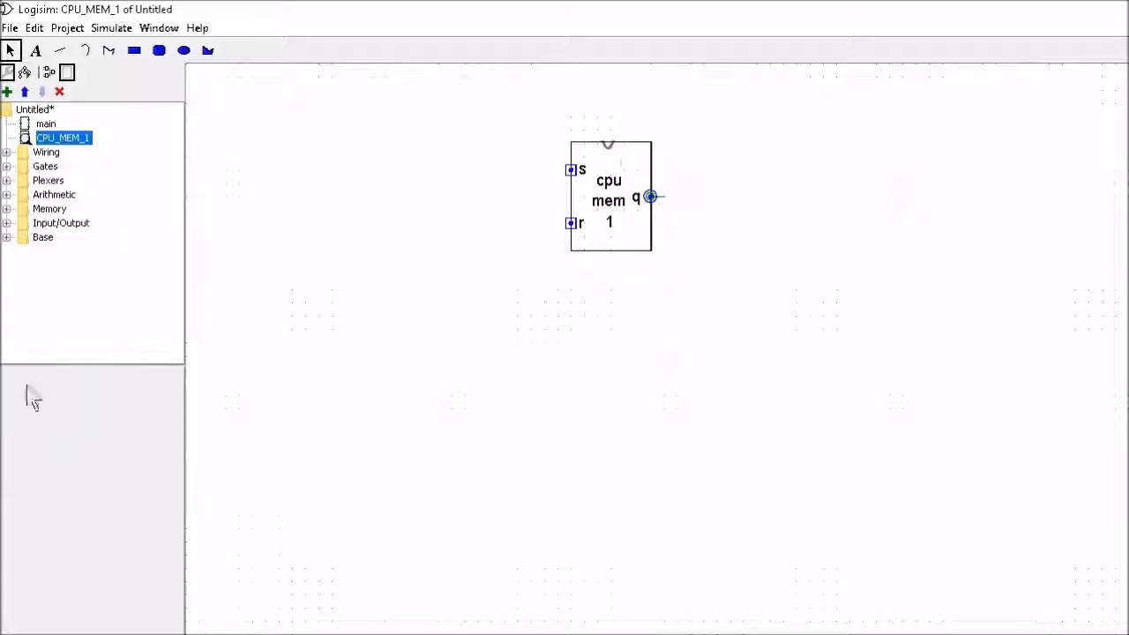
click(690, 272)
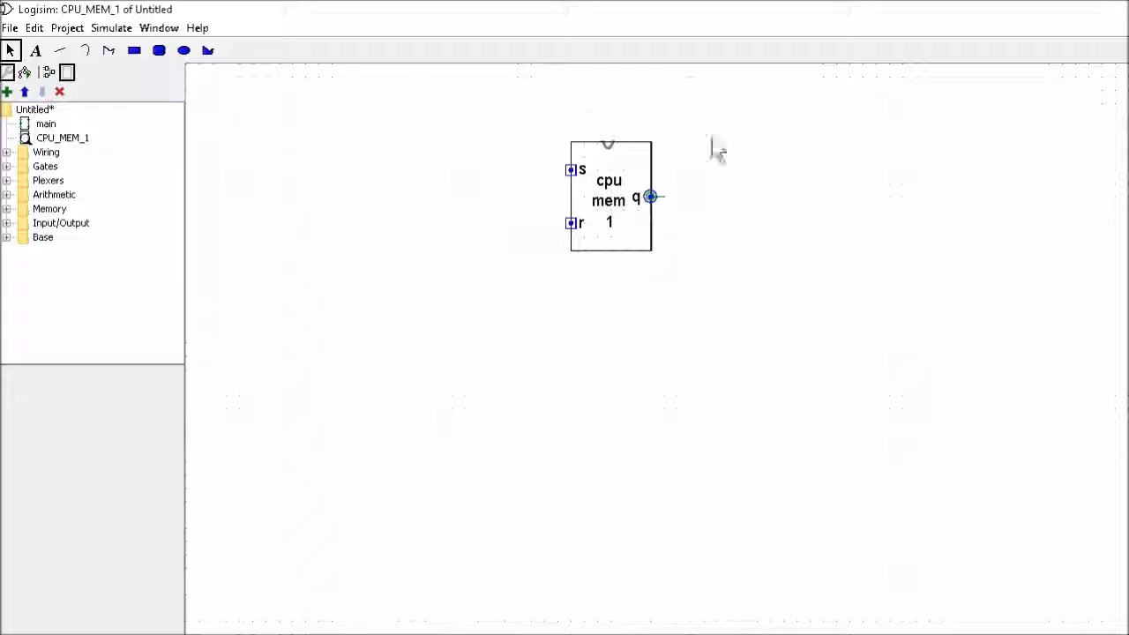
Place a CPU_MEM_1 component in the main circuit and position a duplicate directly below it.
double_click(44, 126)
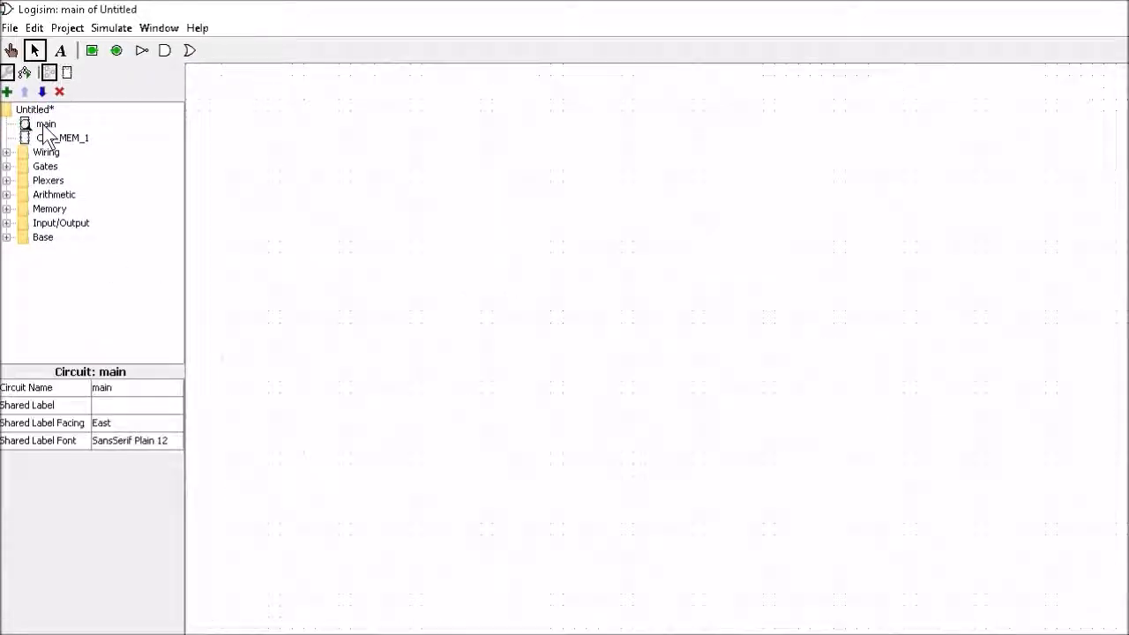
click(53, 140)
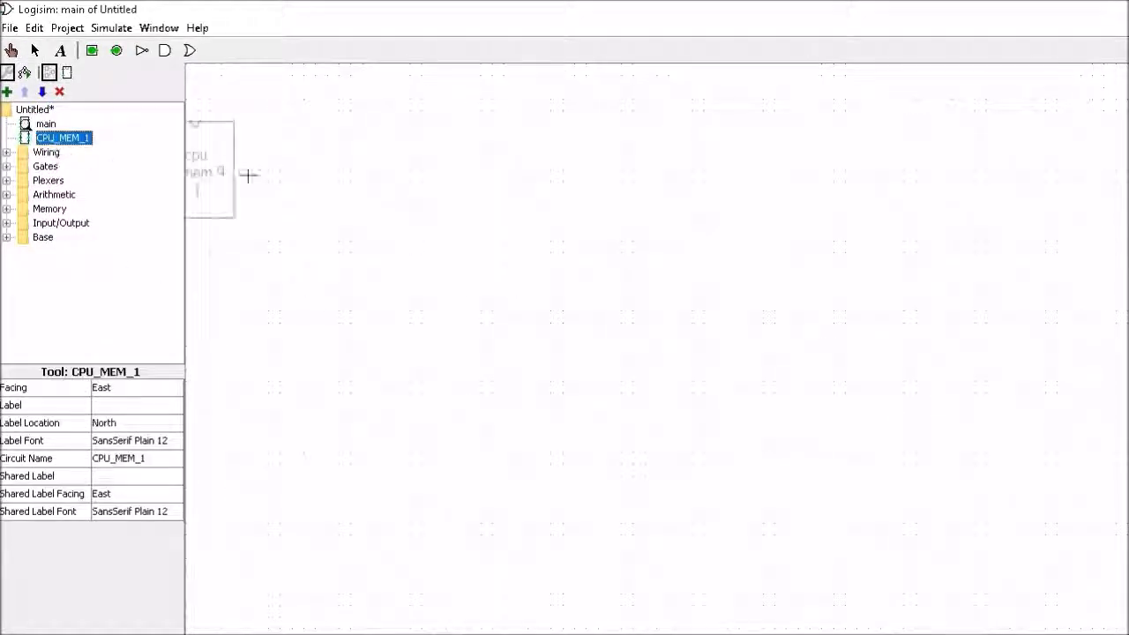
click(585, 193)
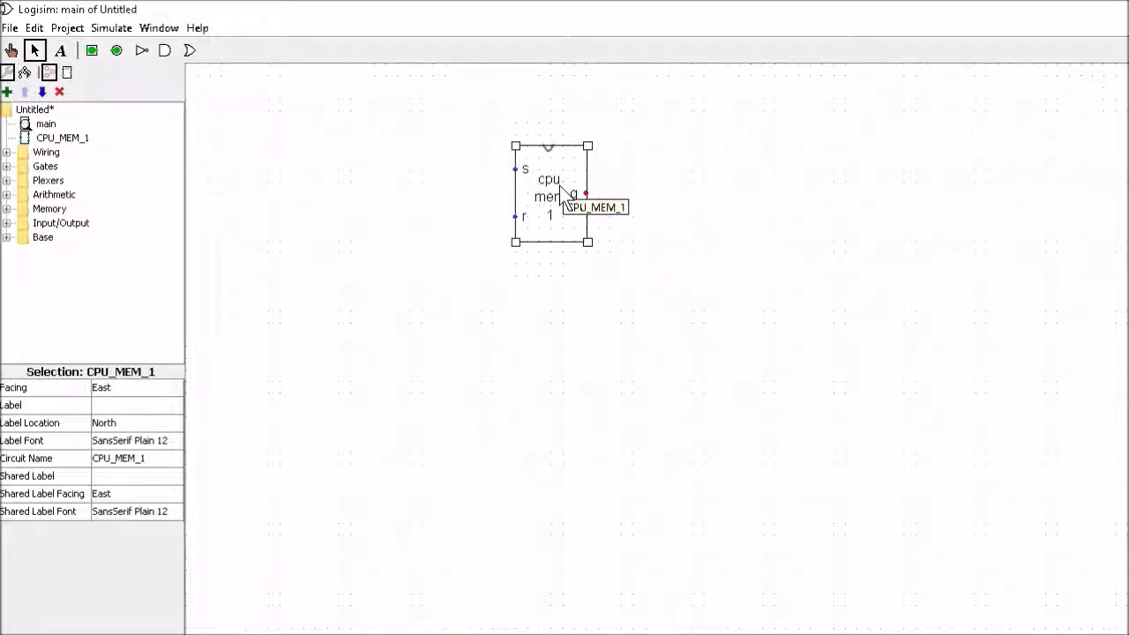
key(ctrl+d)
drag(591, 243, 590, 335)
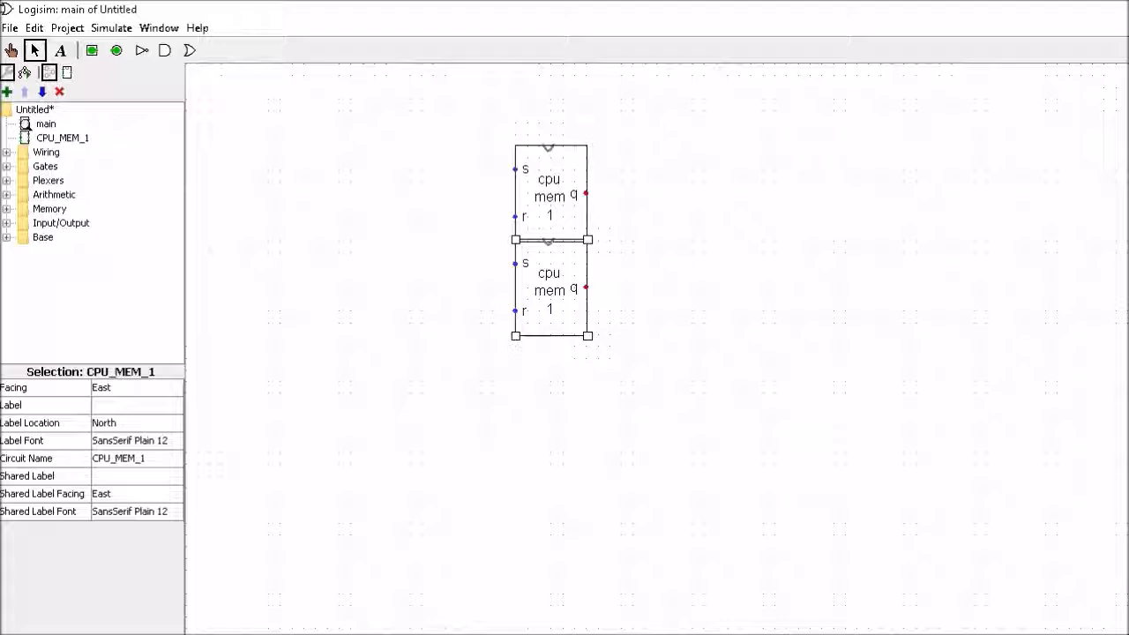